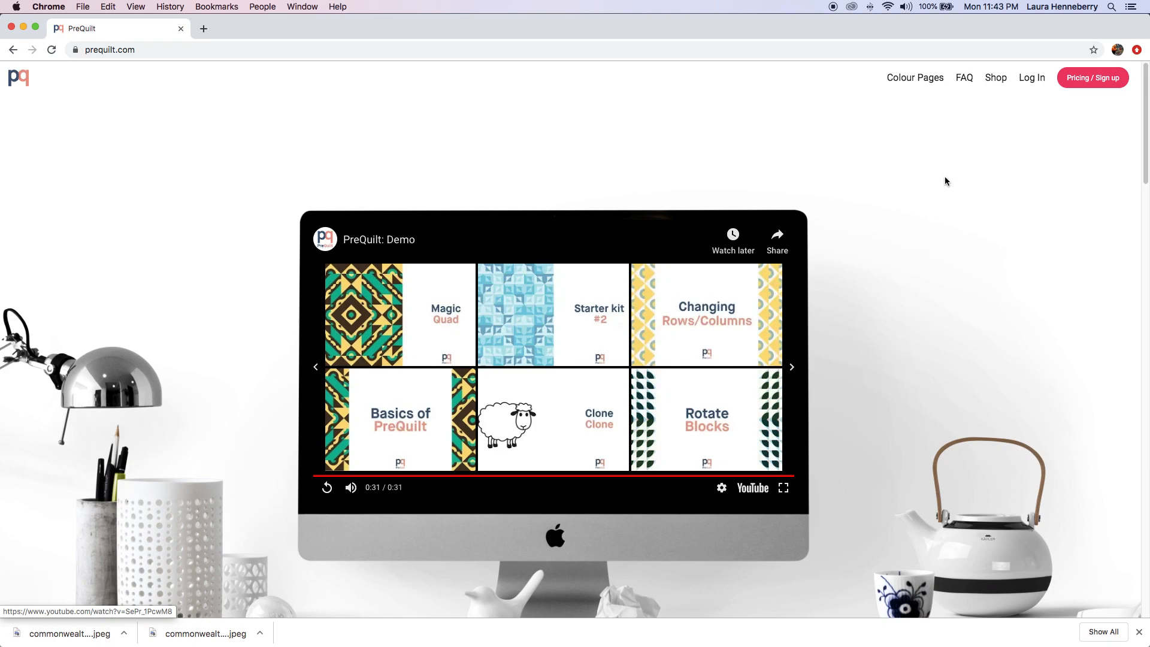
Open the pricing and sign-up page and log in to the existing account.
left_click(1088, 84)
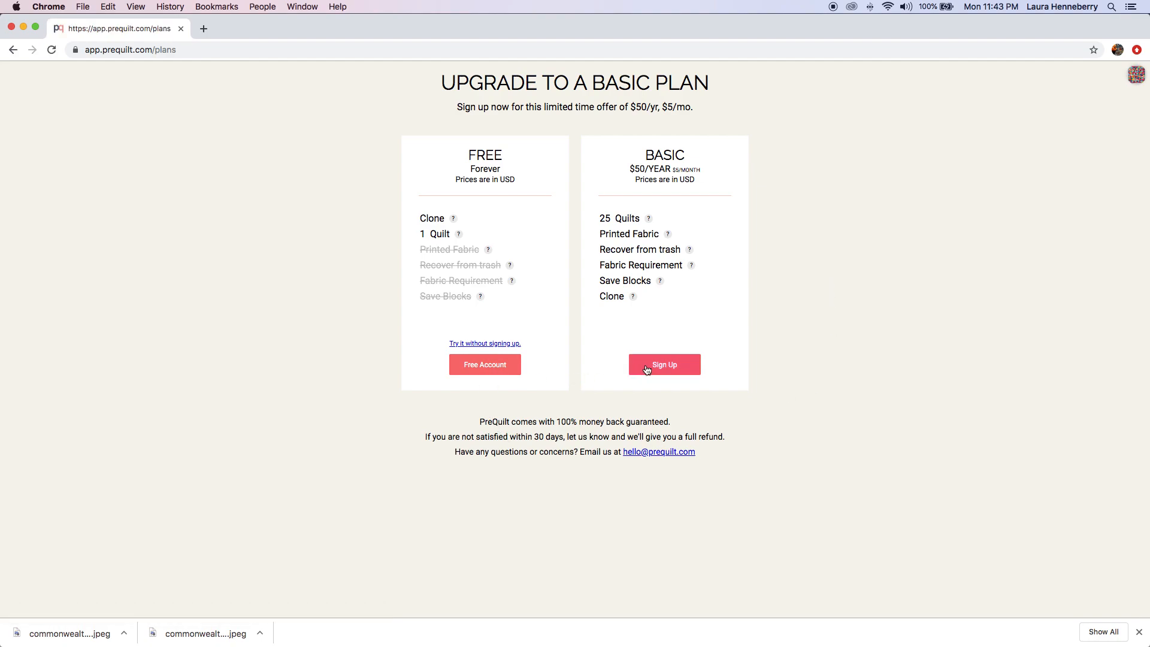
left_click(1139, 75)
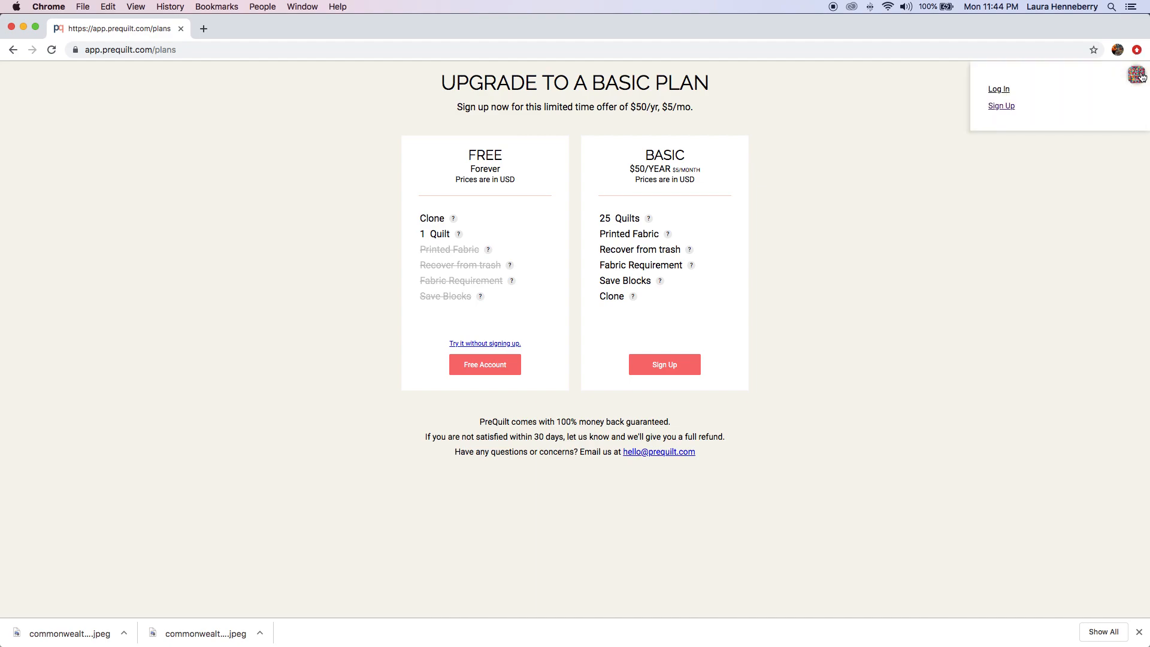
left_click(1006, 88)
left_click(549, 363)
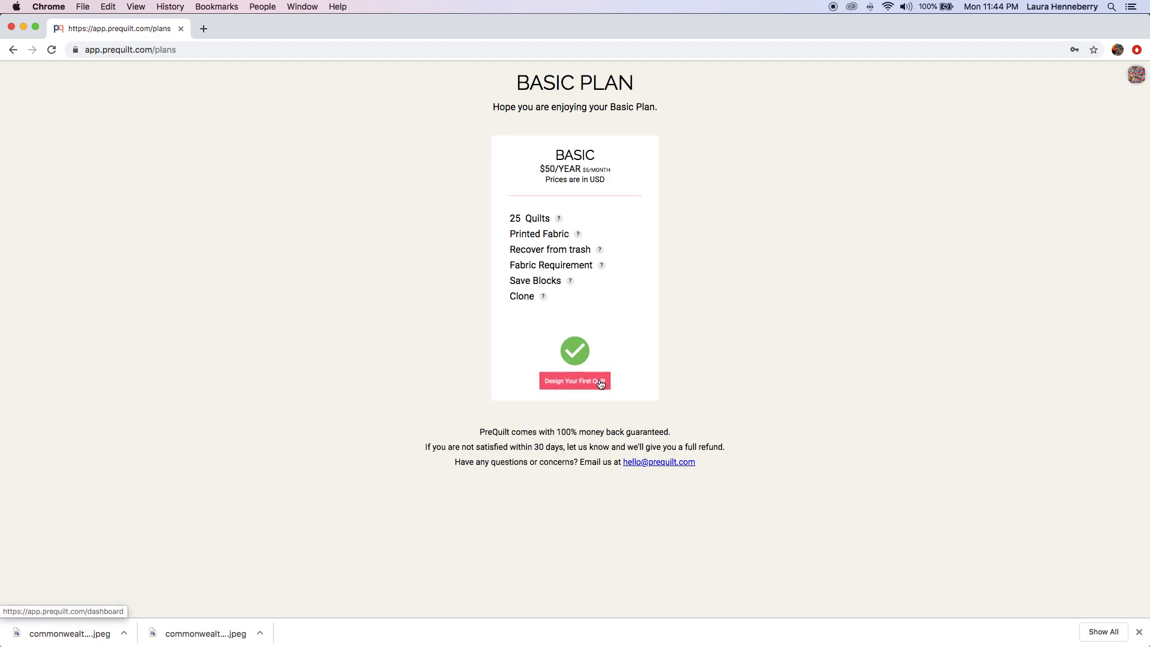
Create a new quilt from the dashboard and check its block and grid size settings.
left_click(600, 384)
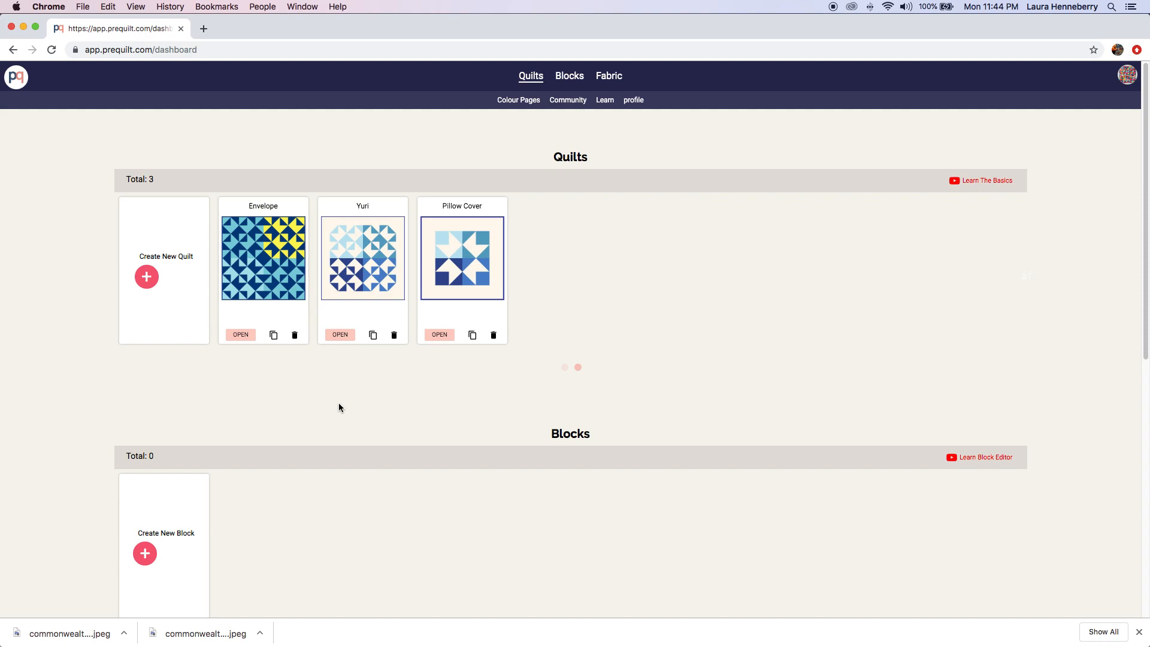
left_click(147, 277)
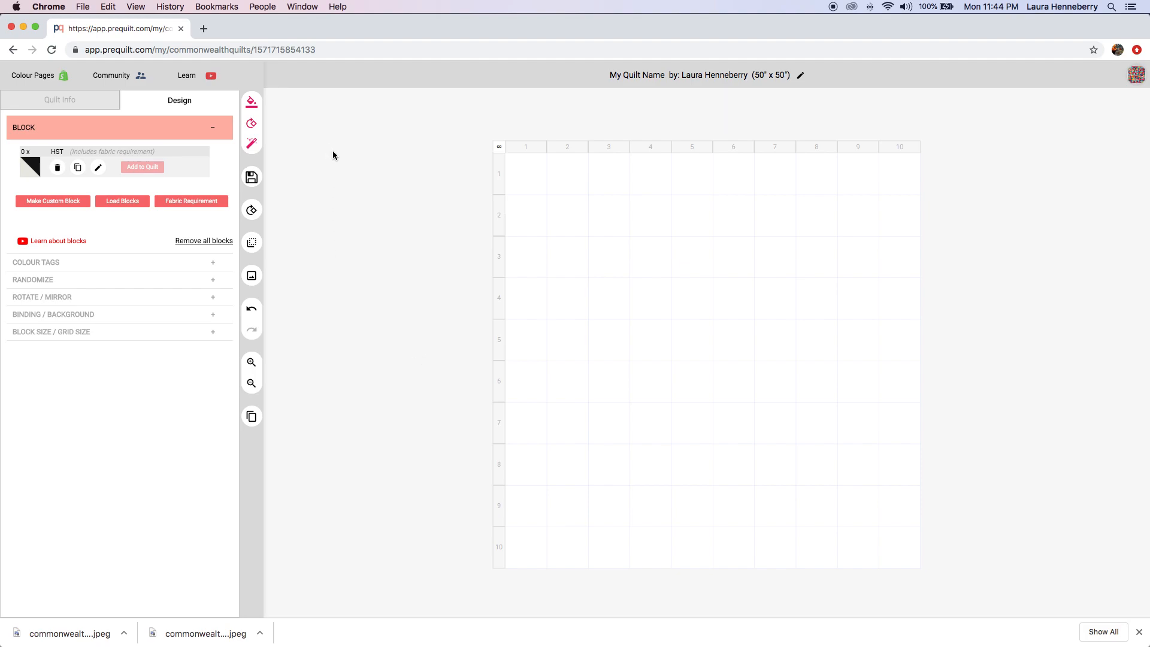
left_click(107, 335)
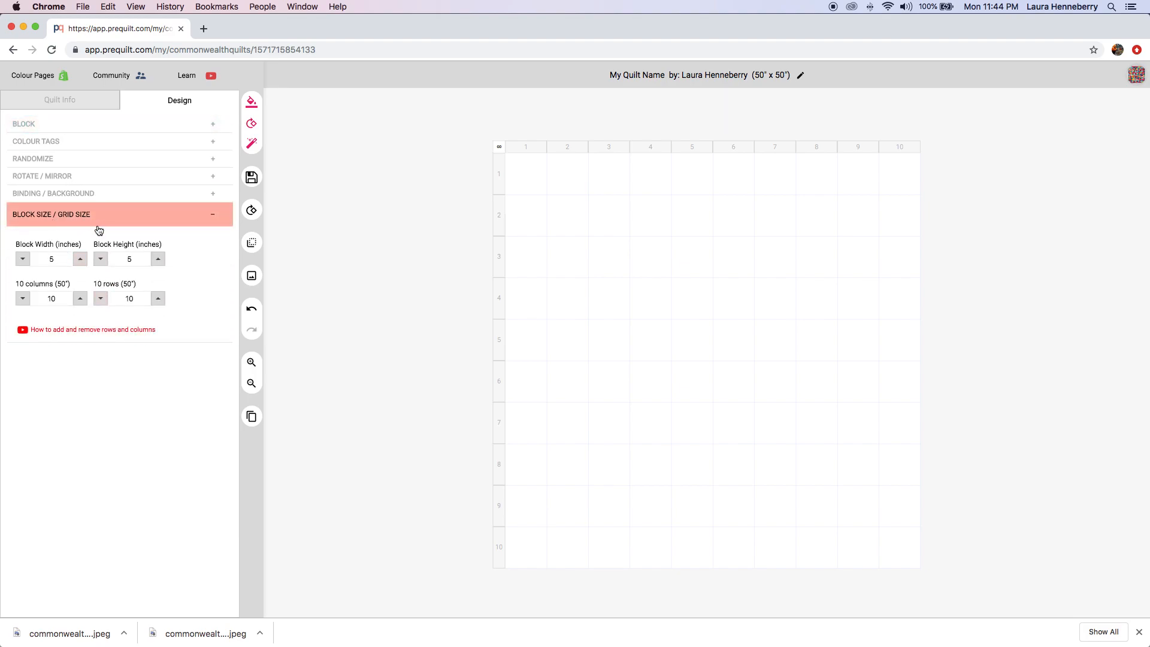
left_click(165, 126)
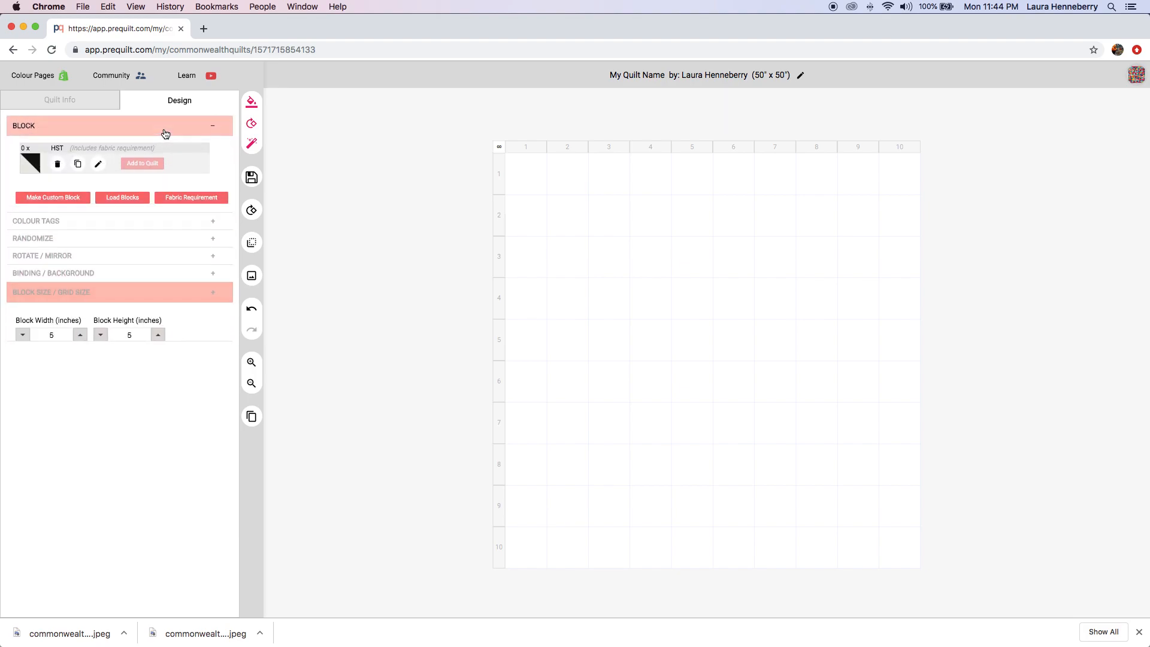
Fill the four cells in rows 1–2, columns 1–2 with the HST block and save the quilt.
left_click(521, 179)
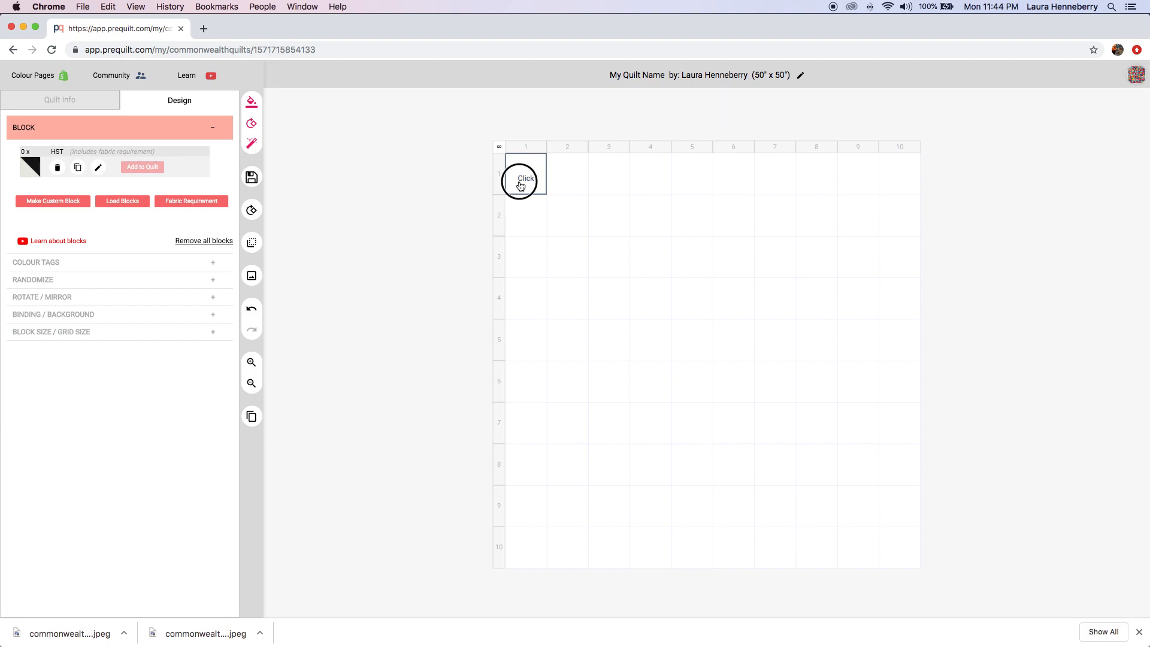
left_click(569, 183)
left_click(568, 209)
left_click(530, 212)
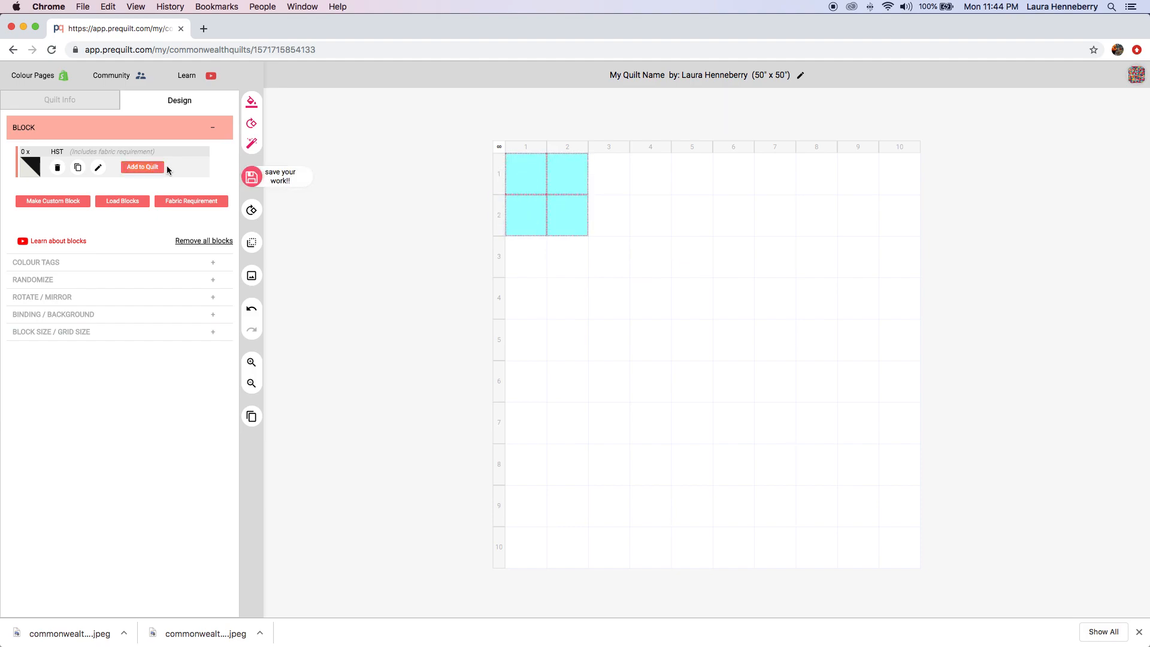
left_click(145, 169)
left_click(262, 186)
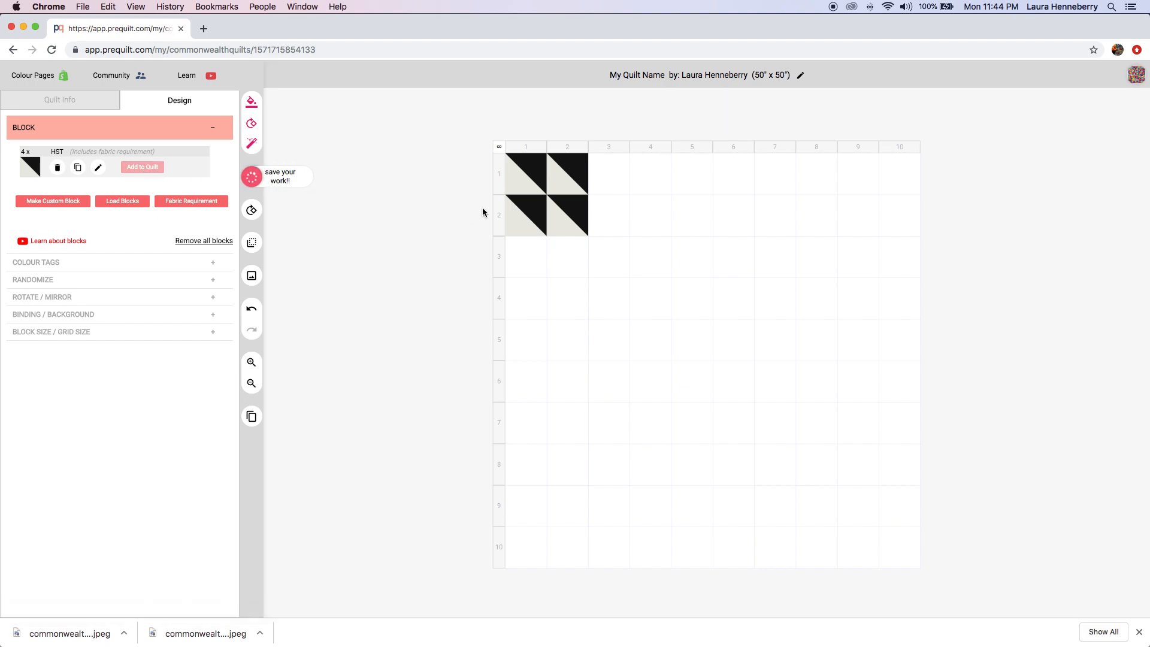
Rotate the row 1, column 1 and row 2, column 2 blocks once, rotate the row 2, column 1 block twice, and save.
left_click(534, 185)
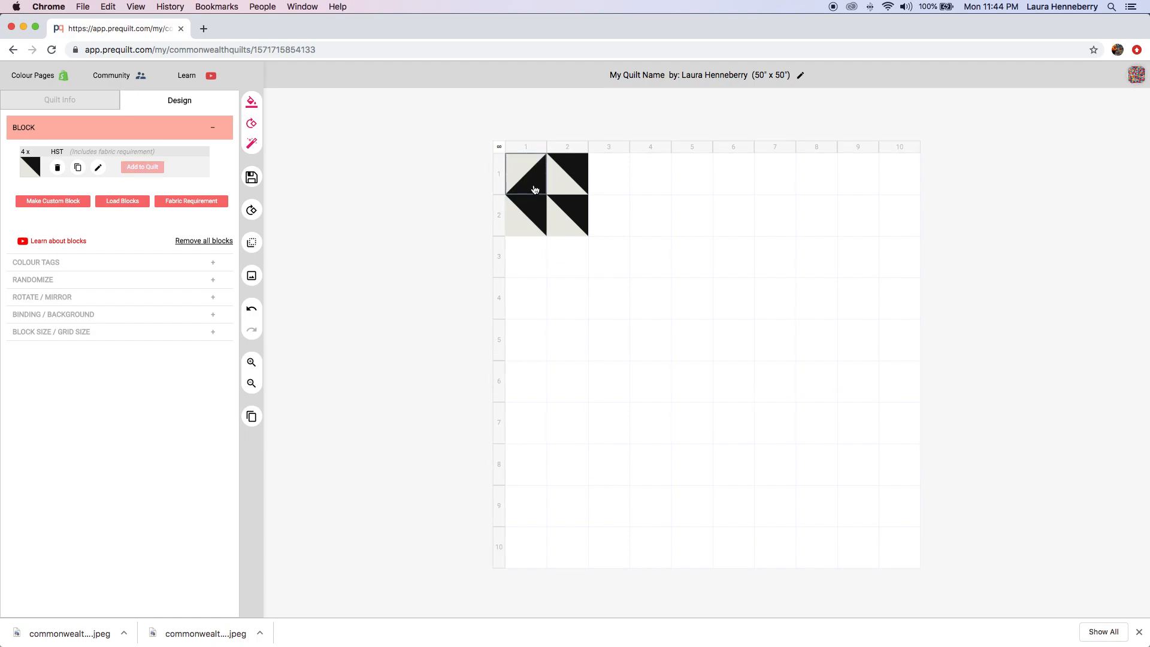
left_click(575, 216)
left_click(529, 219)
left_click(529, 219)
left_click(253, 179)
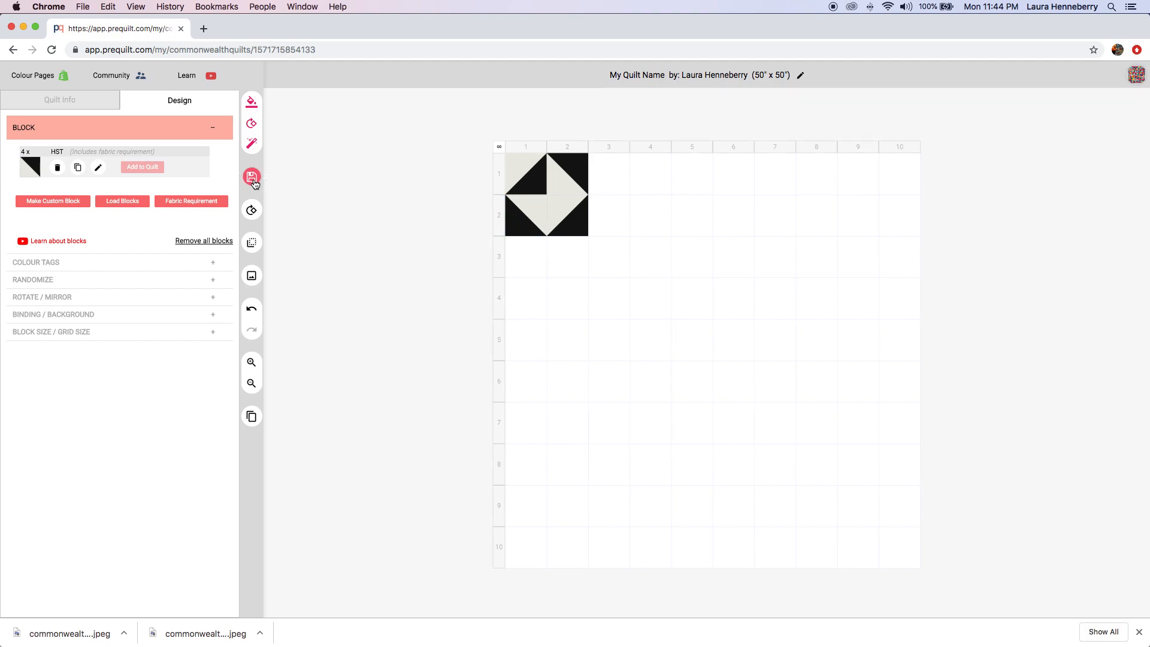
Select all four HST blocks in rows 1–2, columns 1–2 and copy them.
left_click(584, 221)
left_click(527, 174)
left_click(560, 180)
left_click(567, 214)
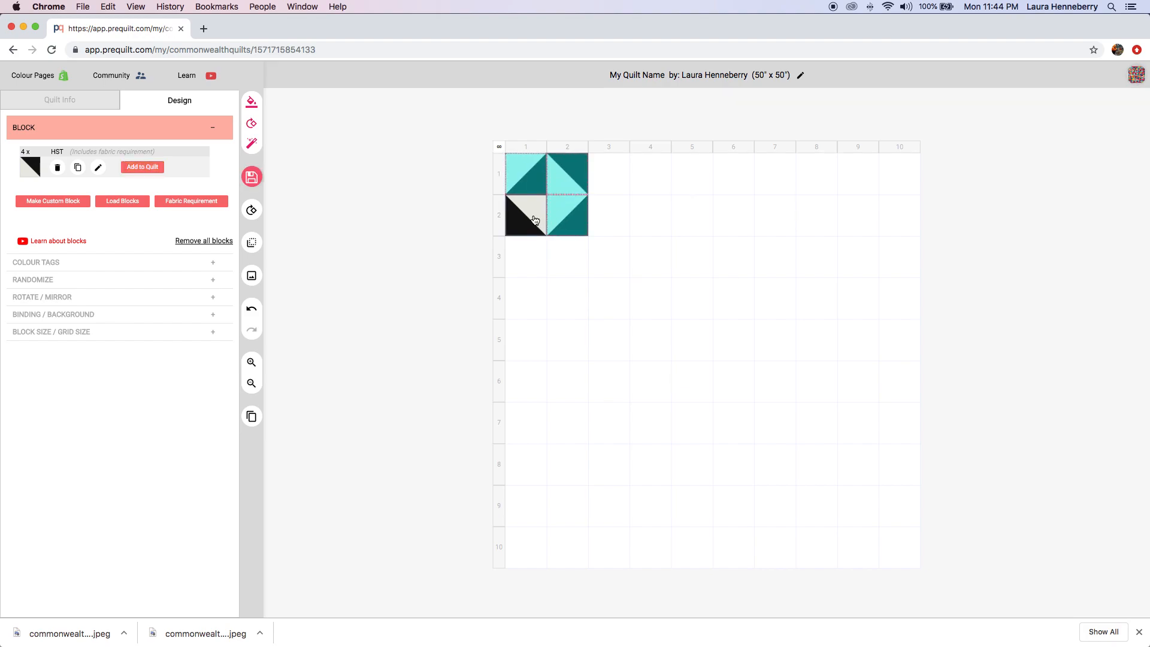
left_click(535, 220)
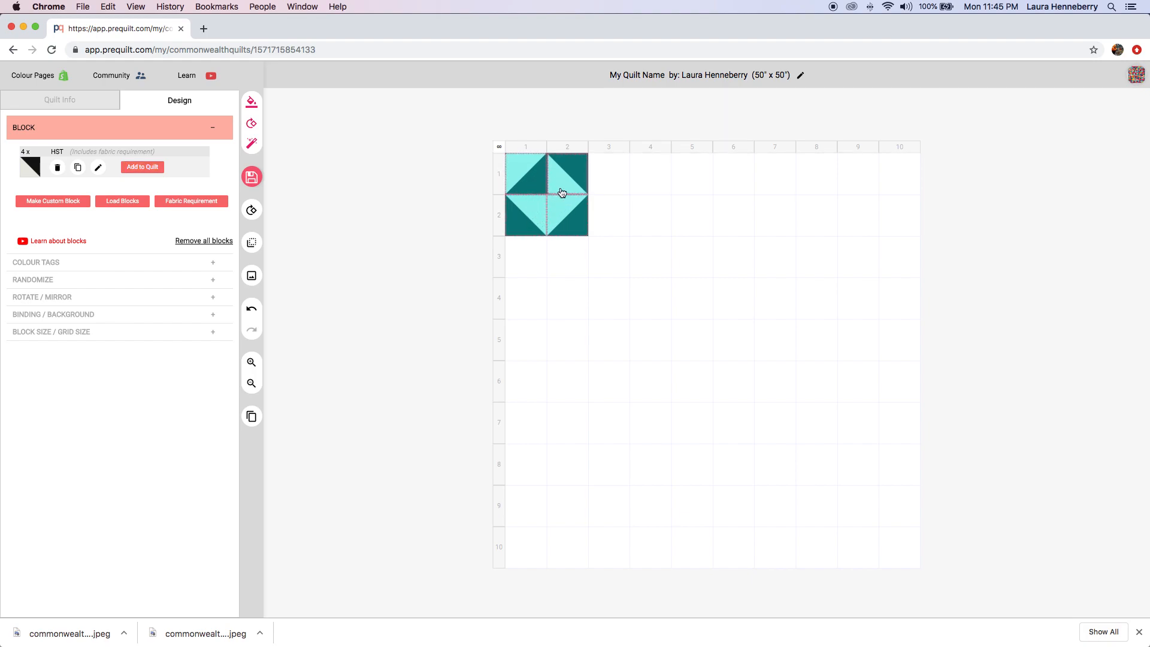
left_click(562, 191)
right_click(562, 192)
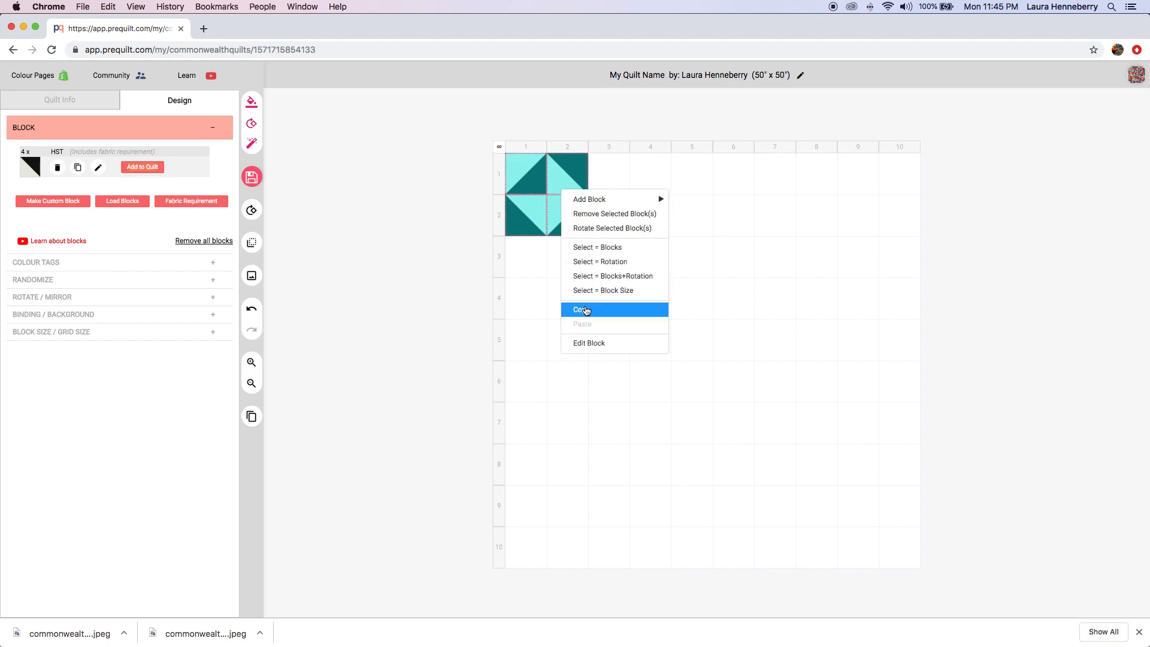
left_click(585, 308)
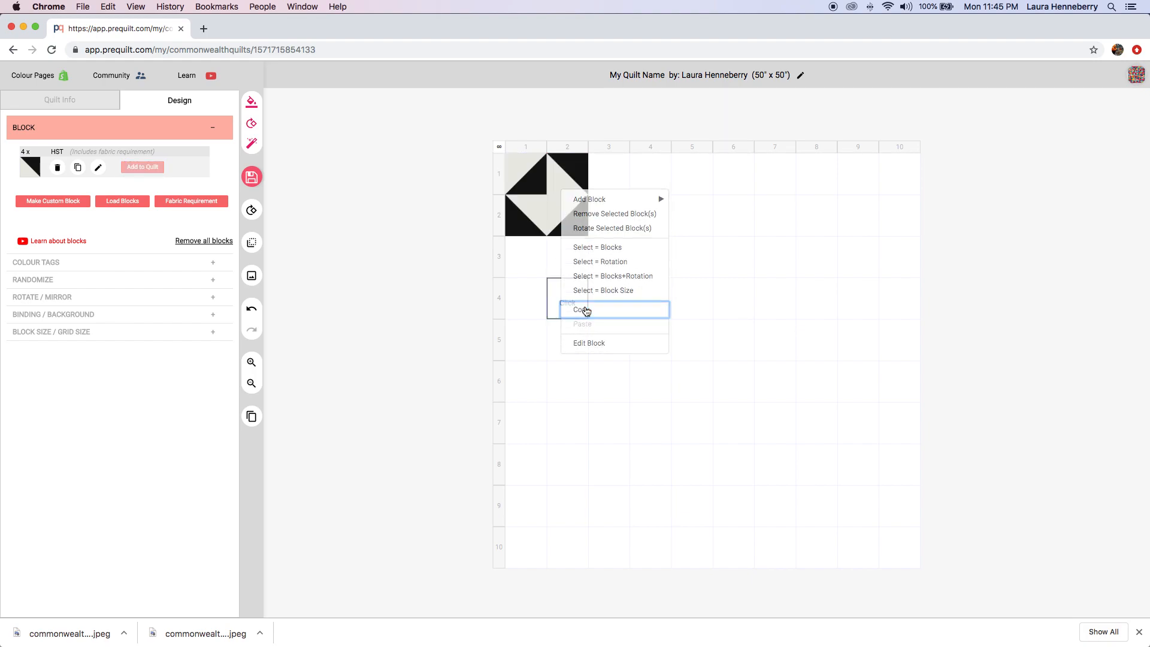
Paste the copied four-block unit along row 1, starting at columns 3, 5, 7 and 9.
right_click(613, 185)
left_click(659, 318)
right_click(691, 192)
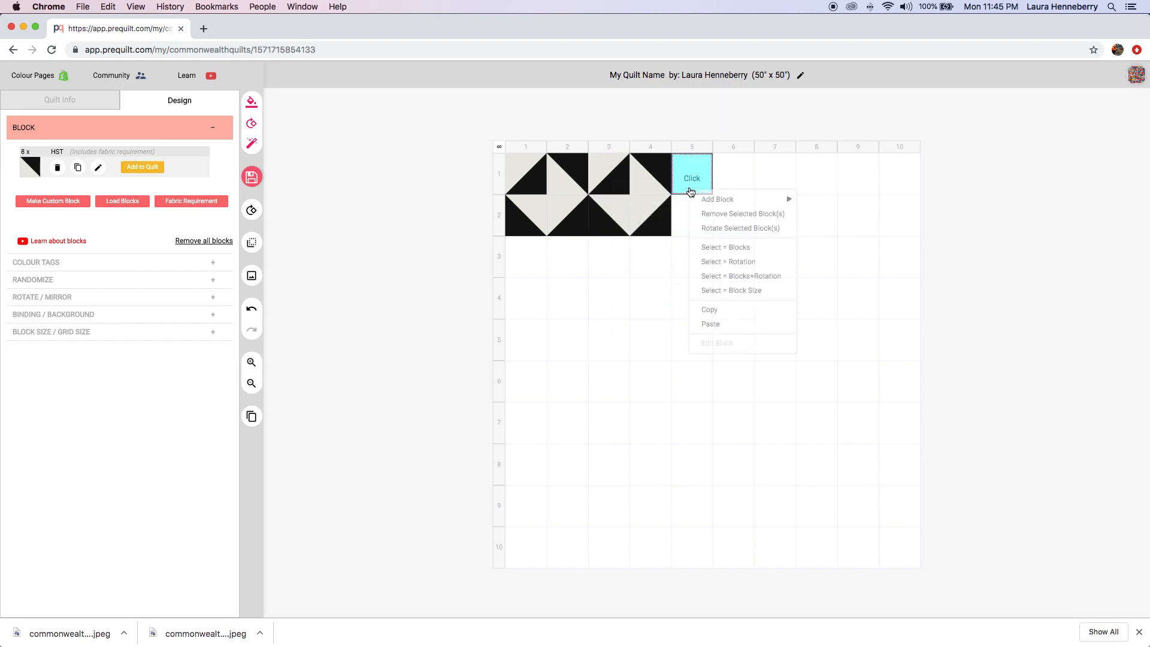
left_click(733, 325)
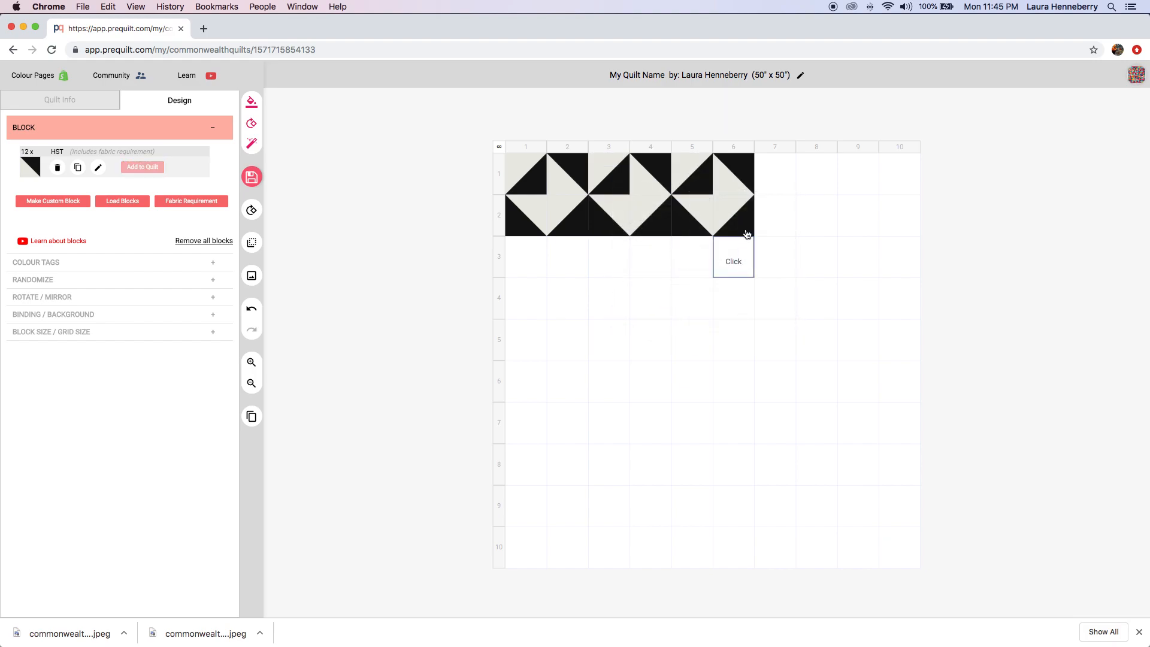
right_click(770, 181)
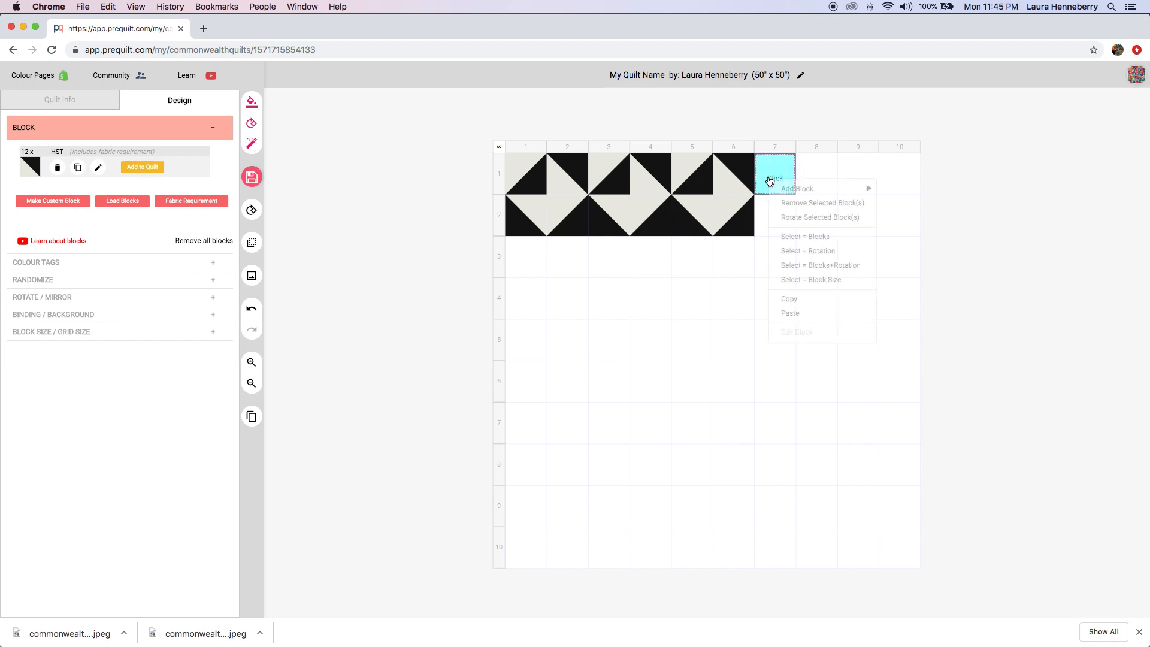
left_click(794, 309)
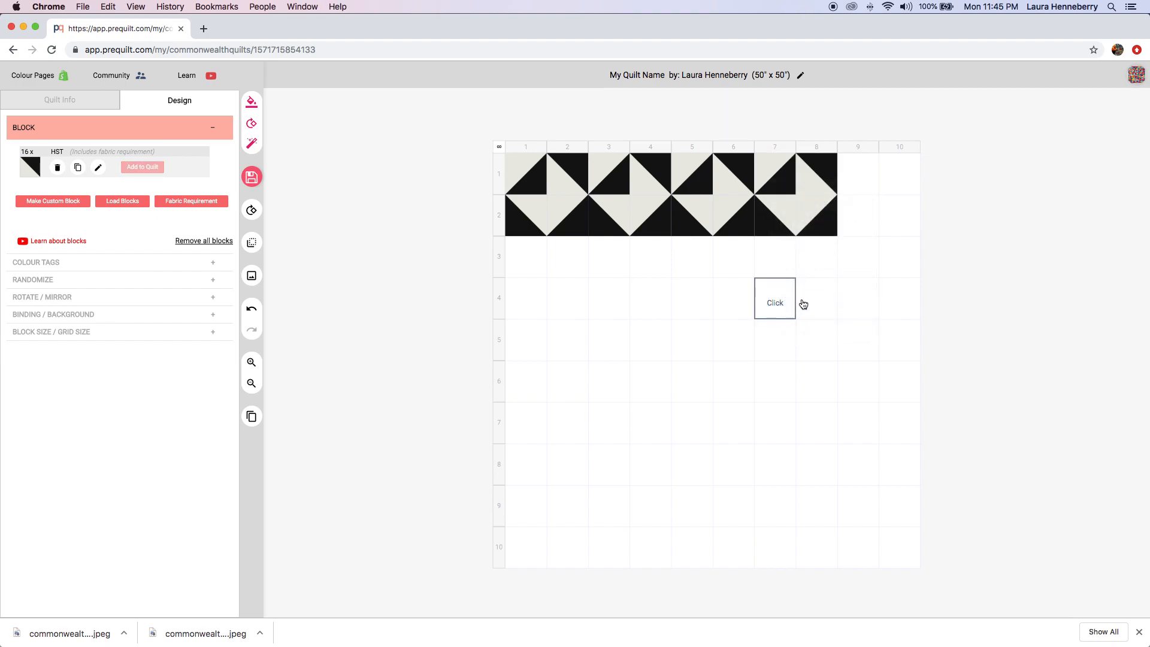
right_click(858, 187)
left_click(874, 321)
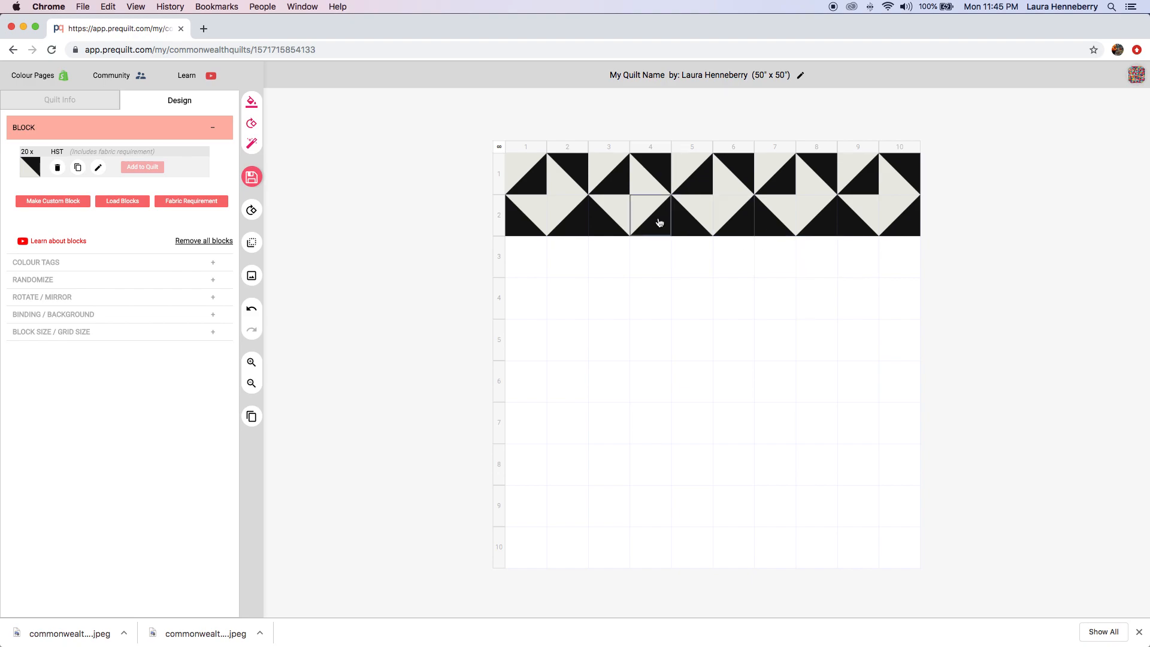
Select the whole of rows 1 and 2 and copy their blocks.
left_click(502, 180)
left_click(503, 213)
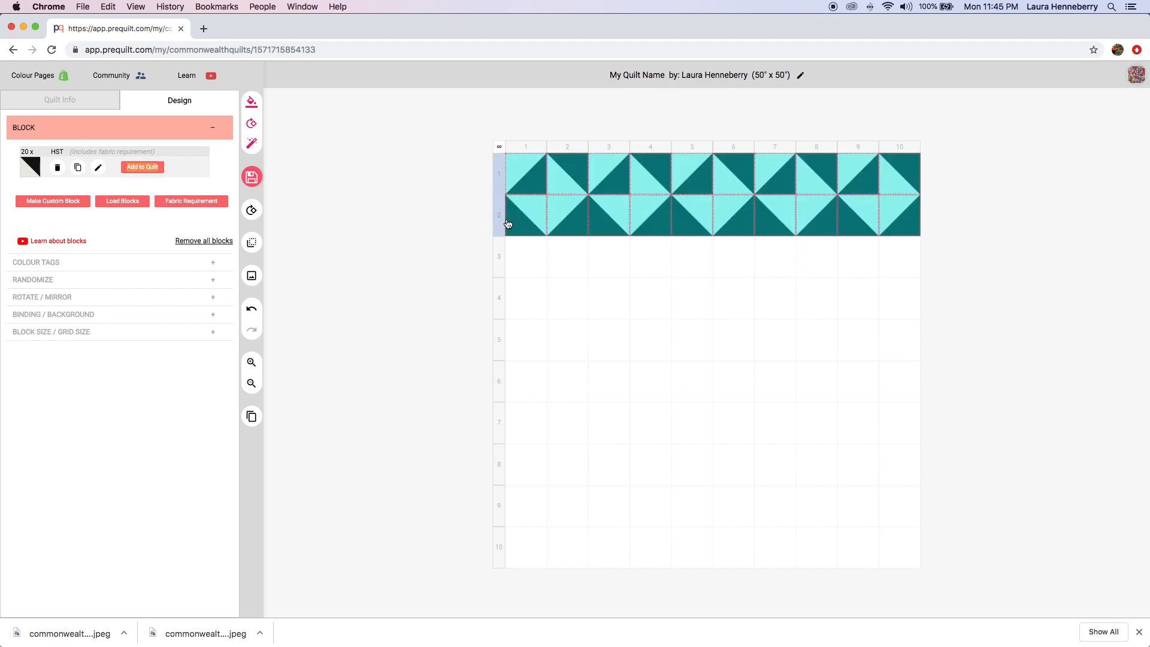
right_click(522, 181)
left_click(552, 301)
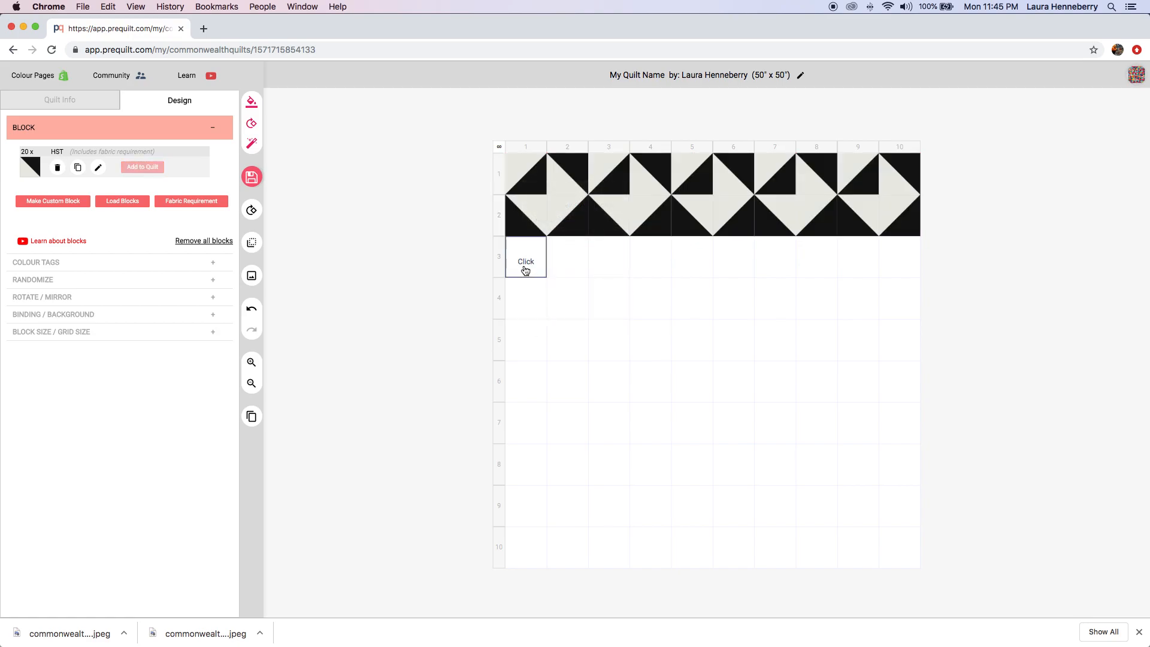
Paste the copied two-row strip at column 1 of rows 3, 5, 7 and 9 to fill the grid.
right_click(524, 265)
left_click(561, 399)
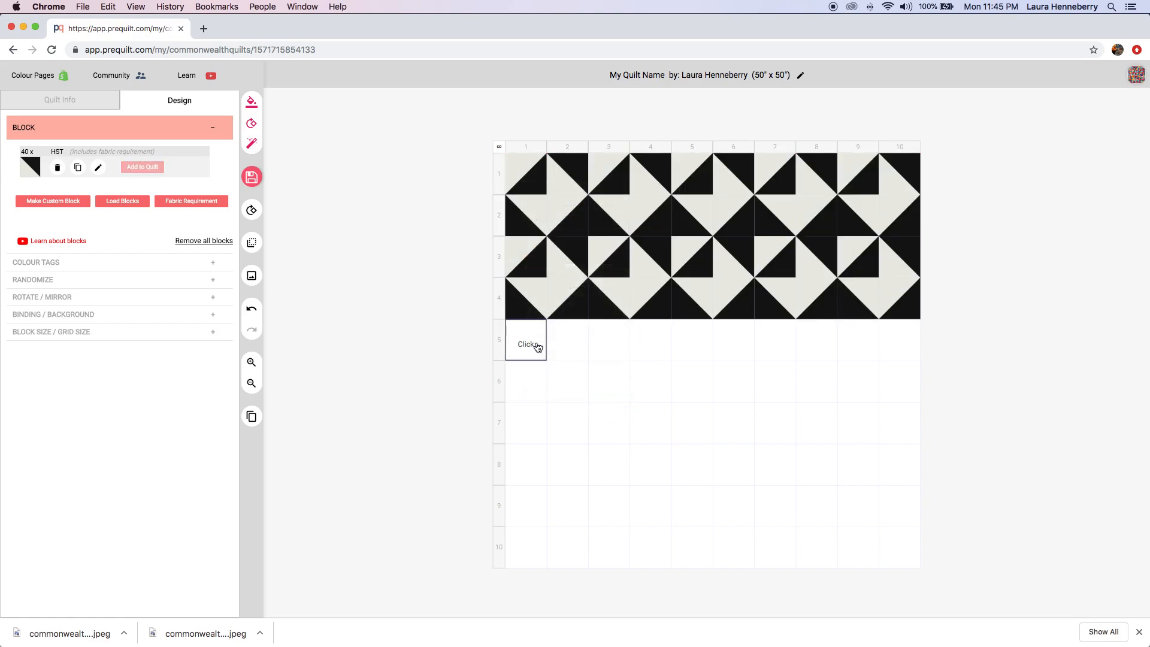
right_click(536, 343)
left_click(583, 480)
right_click(521, 419)
left_click(573, 556)
right_click(527, 503)
left_click(561, 481)
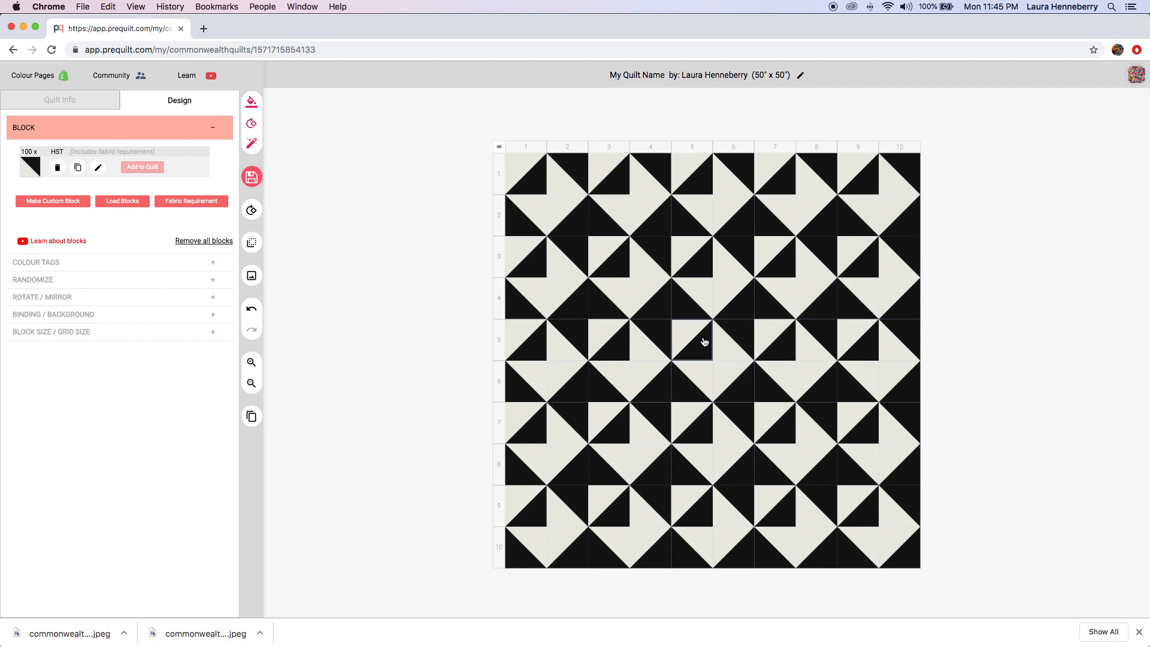
Mirror the quilt's first quadrant (rows 1–5, columns 1–5) into the other three with the magic tool and save the quilt.
left_click(251, 143)
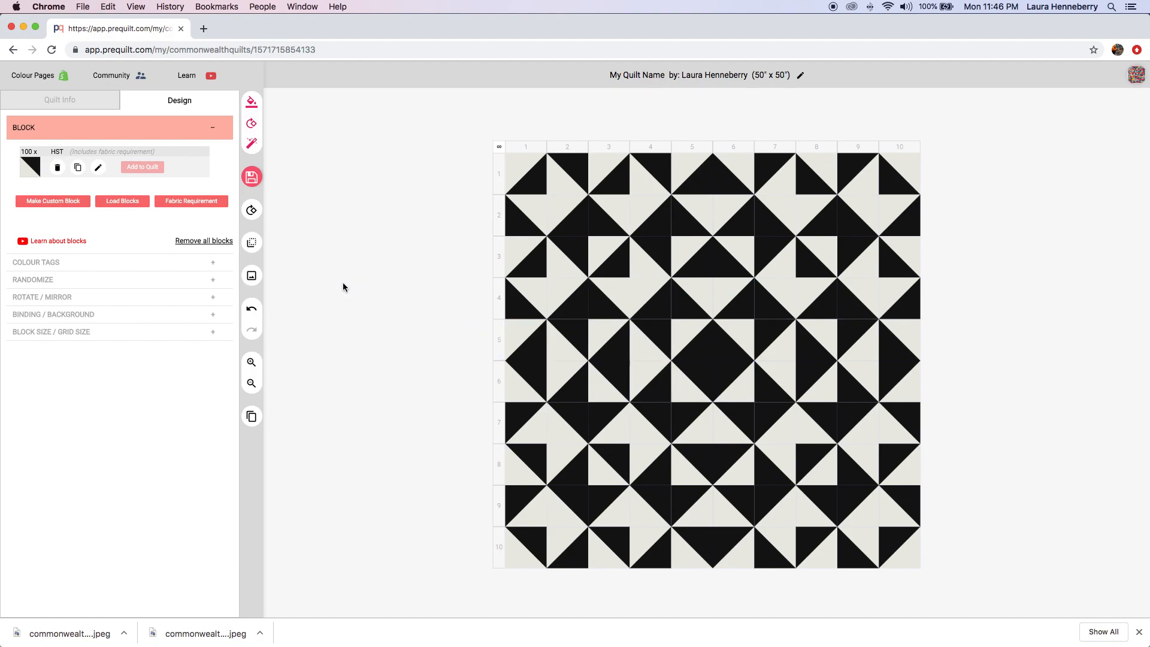
left_click(252, 176)
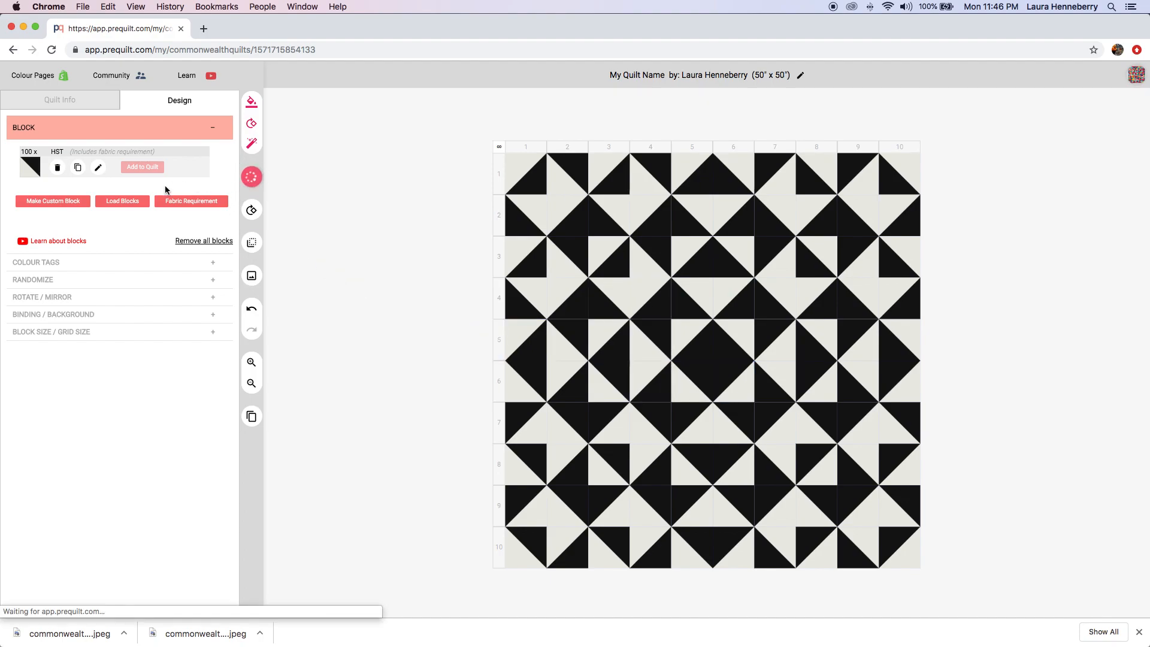
Change colour tag A to a medium-blue shade from the Paintbrush Studio fabric range.
left_click(90, 262)
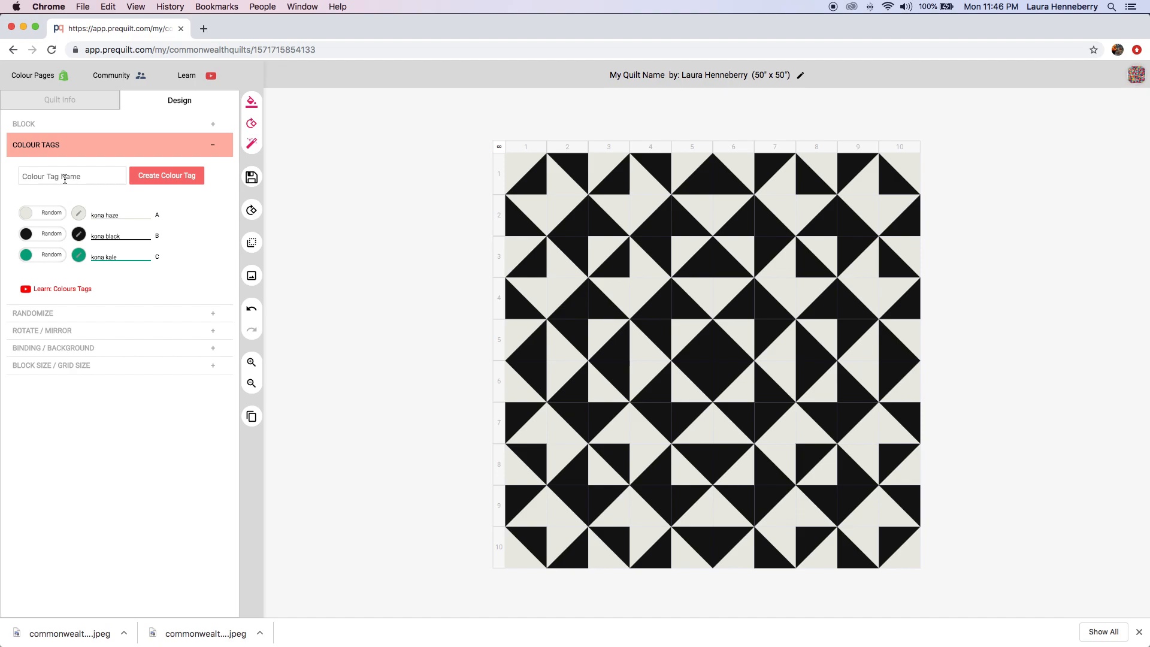
left_click(78, 212)
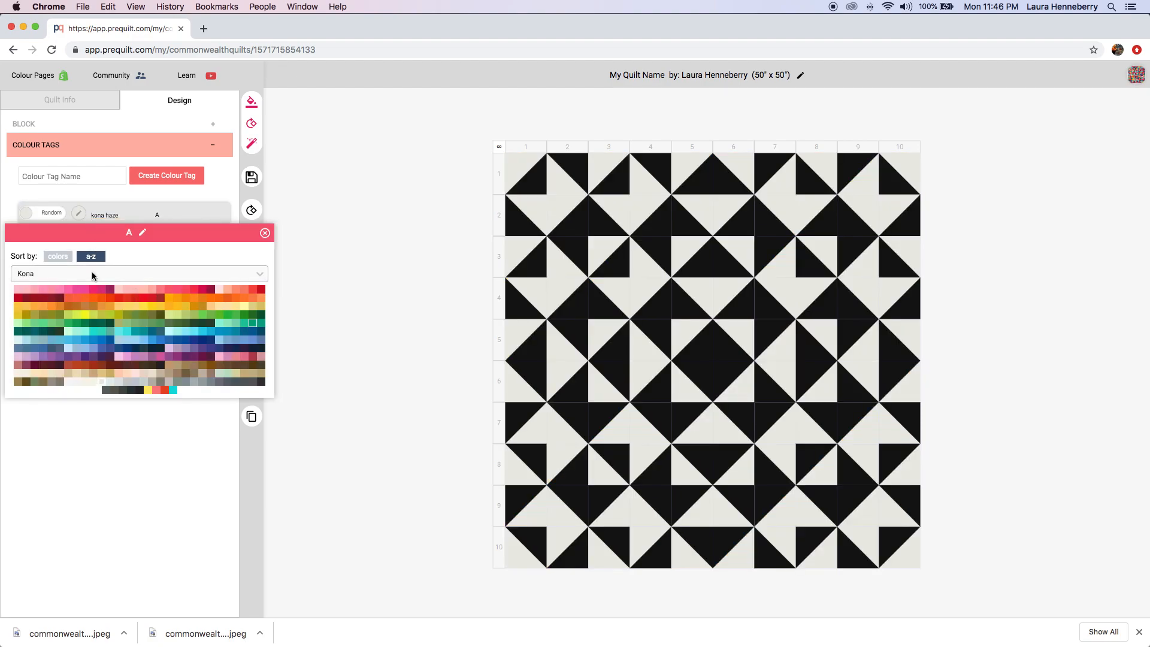
left_click(93, 274)
left_click(84, 428)
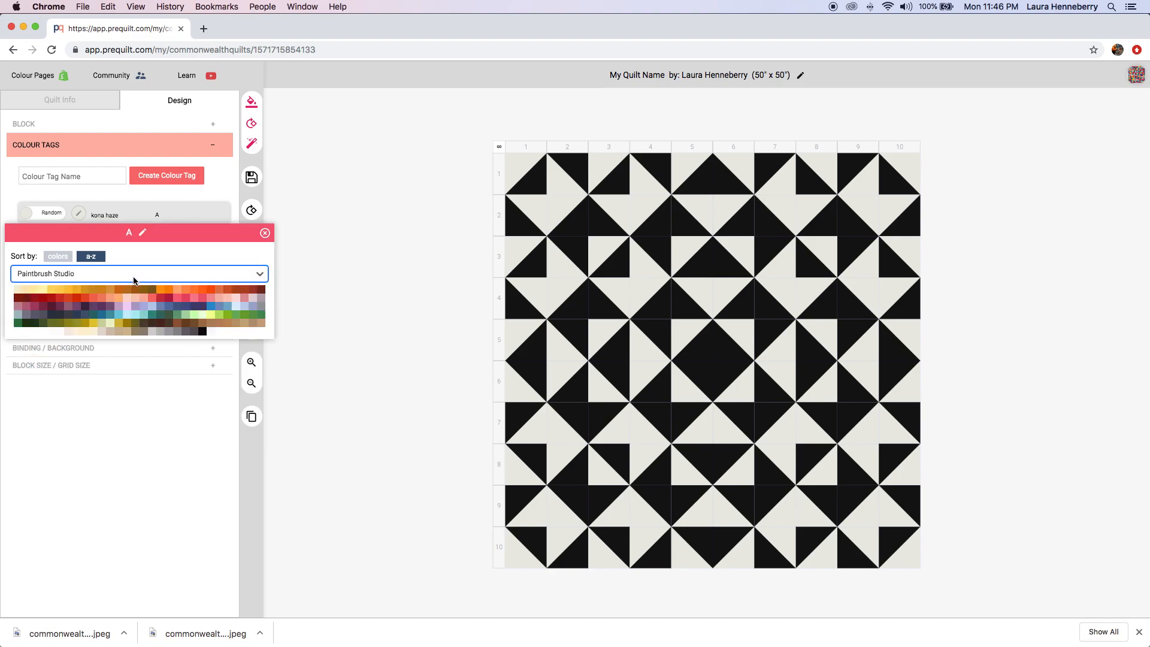
left_click(226, 305)
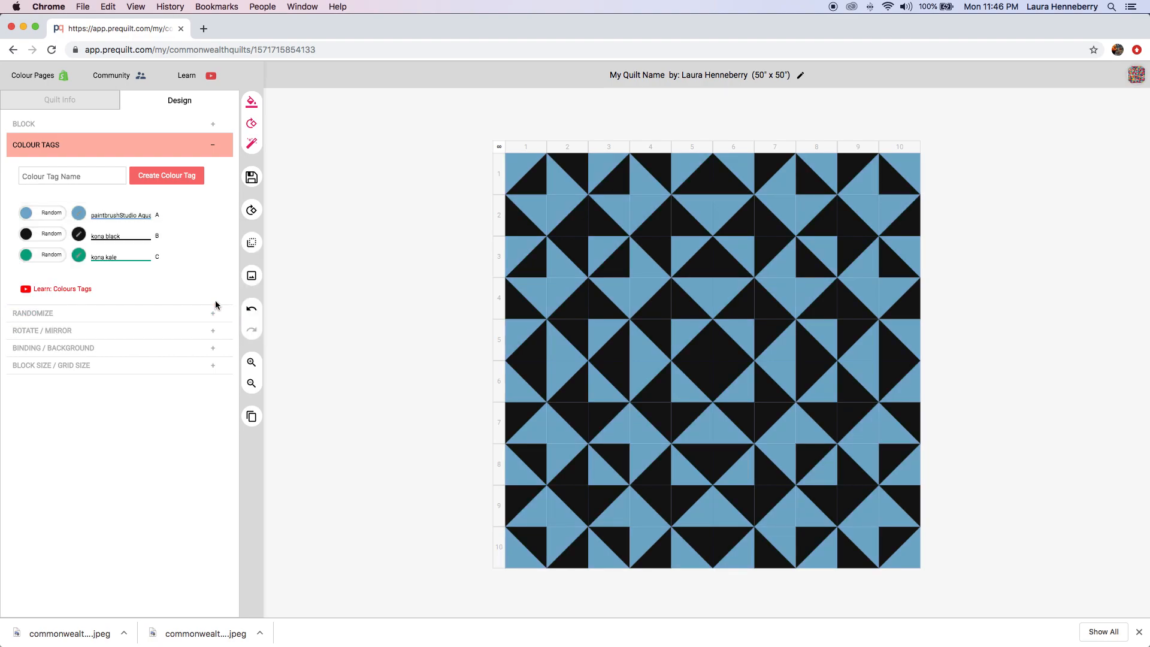
Try several Paintbrush Studio colours for colour tag B, including Bright Aqua, and set it to Marine.
left_click(80, 236)
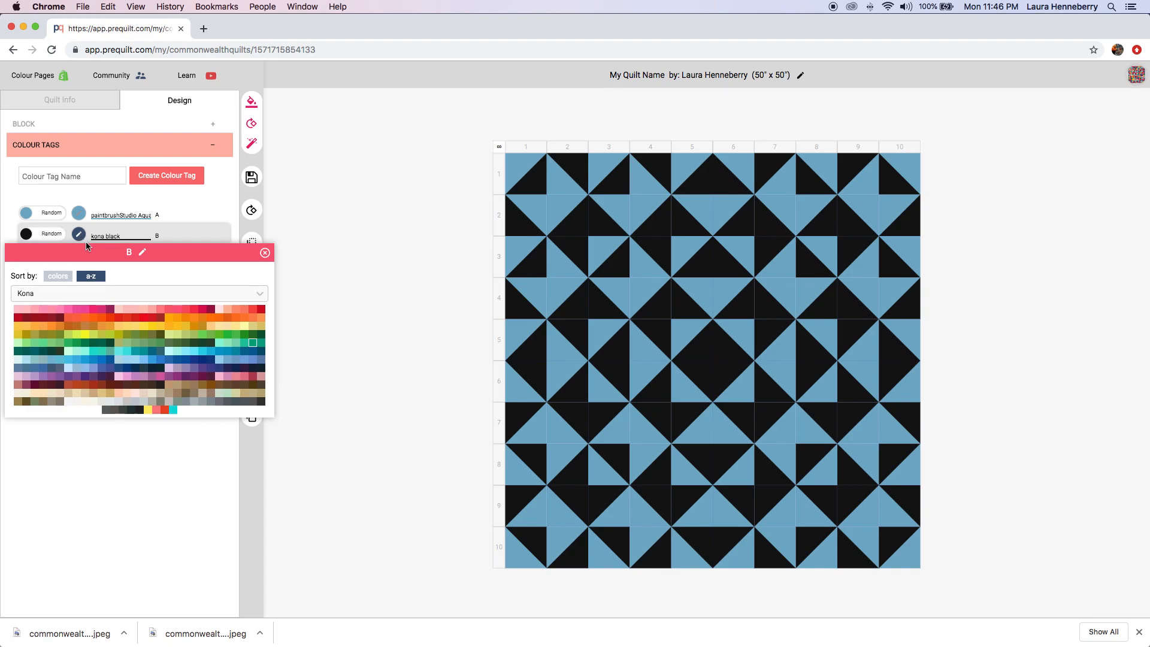
left_click(113, 293)
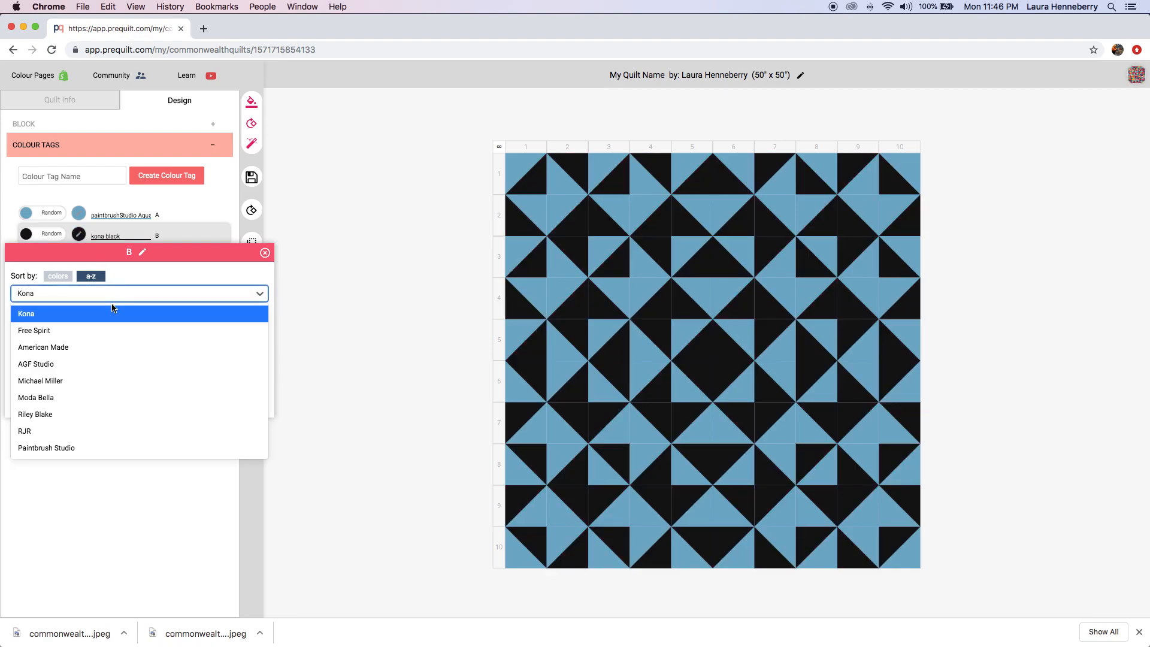
left_click(96, 448)
left_click(108, 350)
left_click(120, 315)
left_click(123, 338)
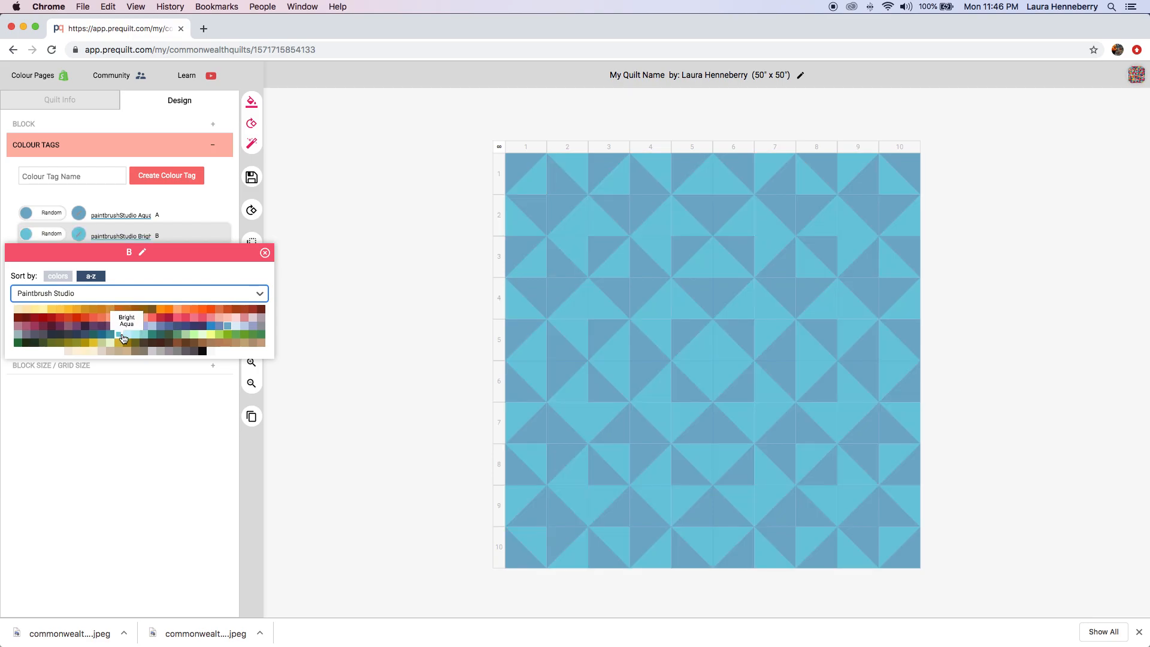
left_click(134, 334)
left_click(210, 334)
left_click(135, 325)
left_click(85, 335)
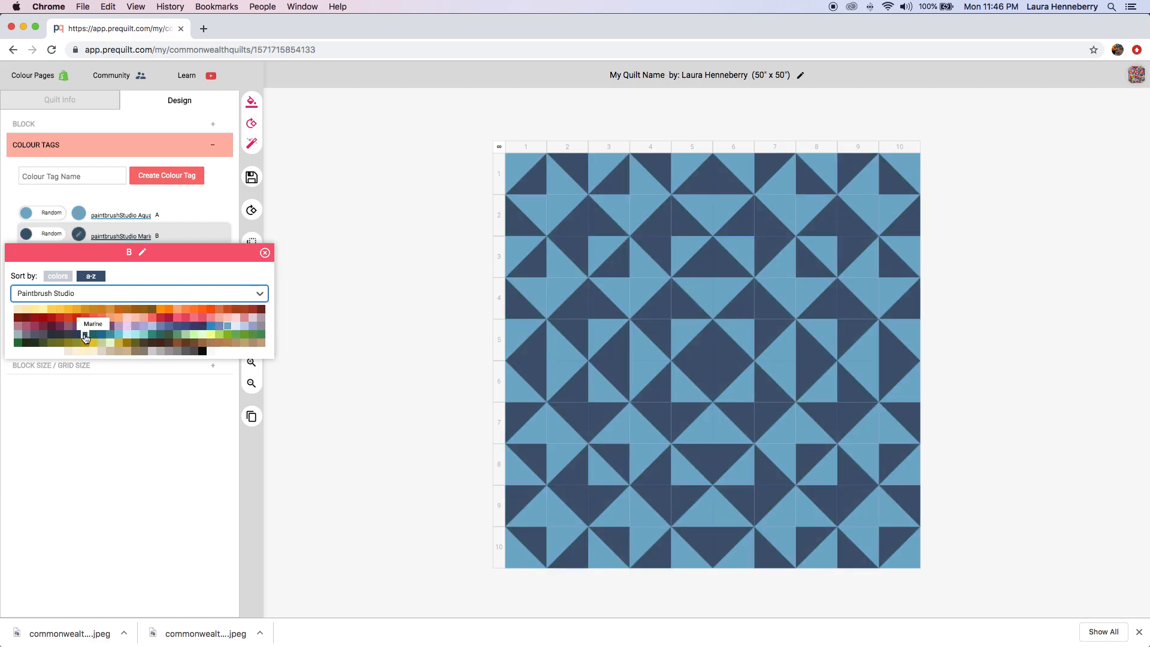
Set colour tag B to Cadet and colour tag C to Azure from the Paintbrush Studio range.
left_click(77, 334)
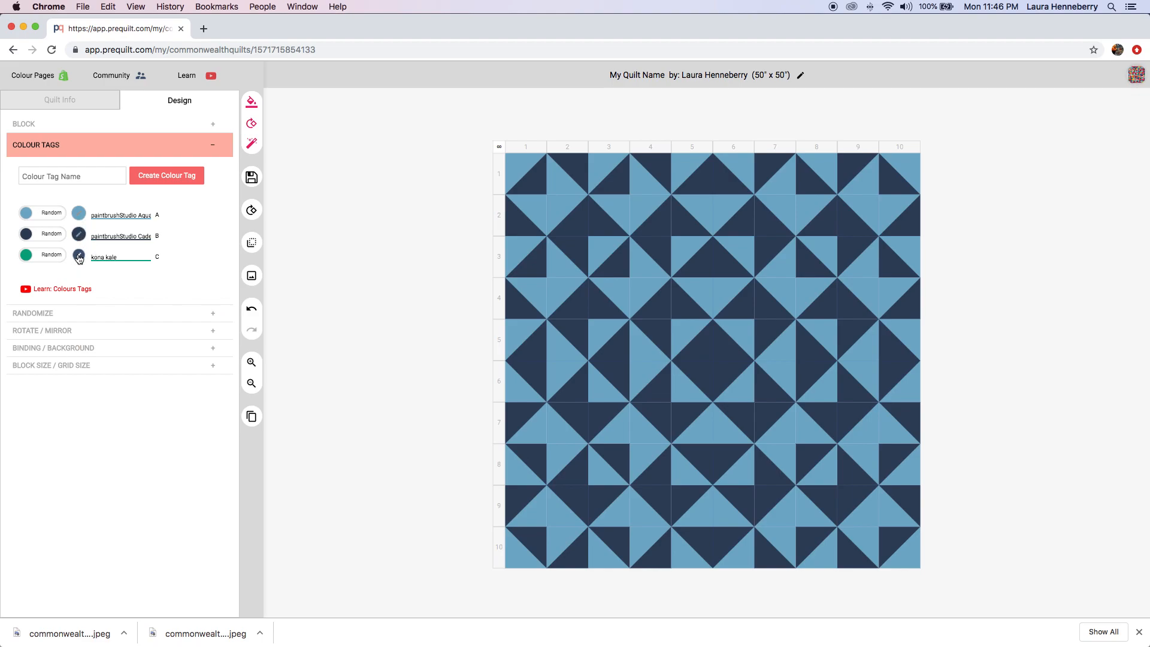
left_click(78, 256)
left_click(122, 314)
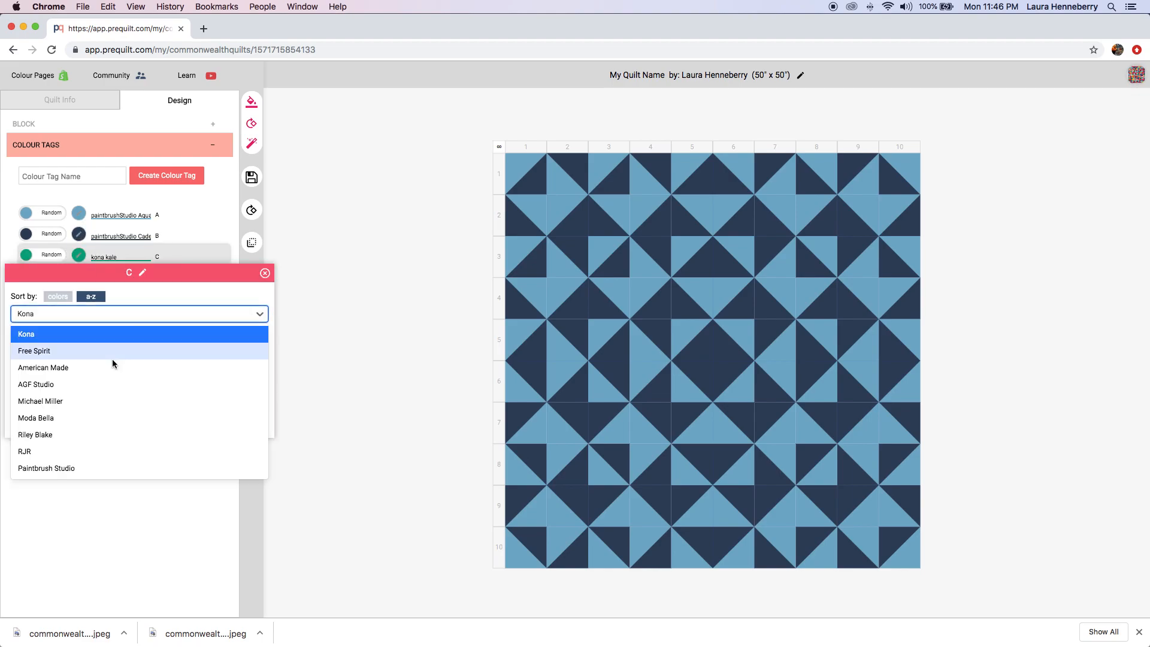
left_click(84, 467)
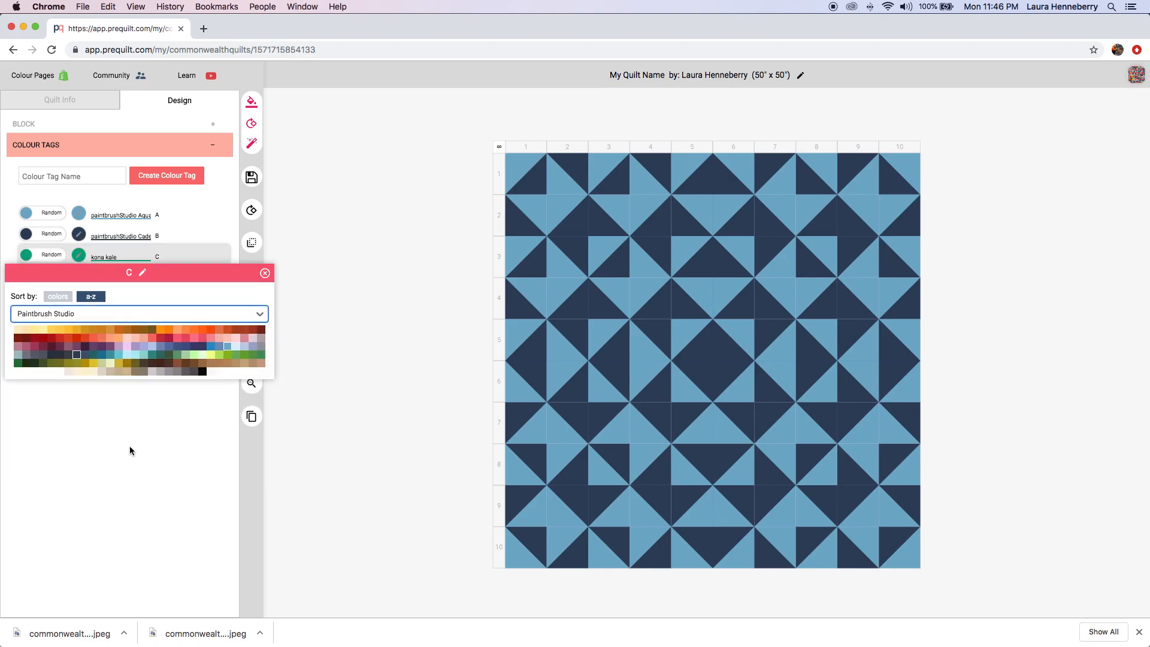
left_click(128, 349)
Create a colour tag named d and assign it Paintbrush Studio China Blue.
left_click(86, 174)
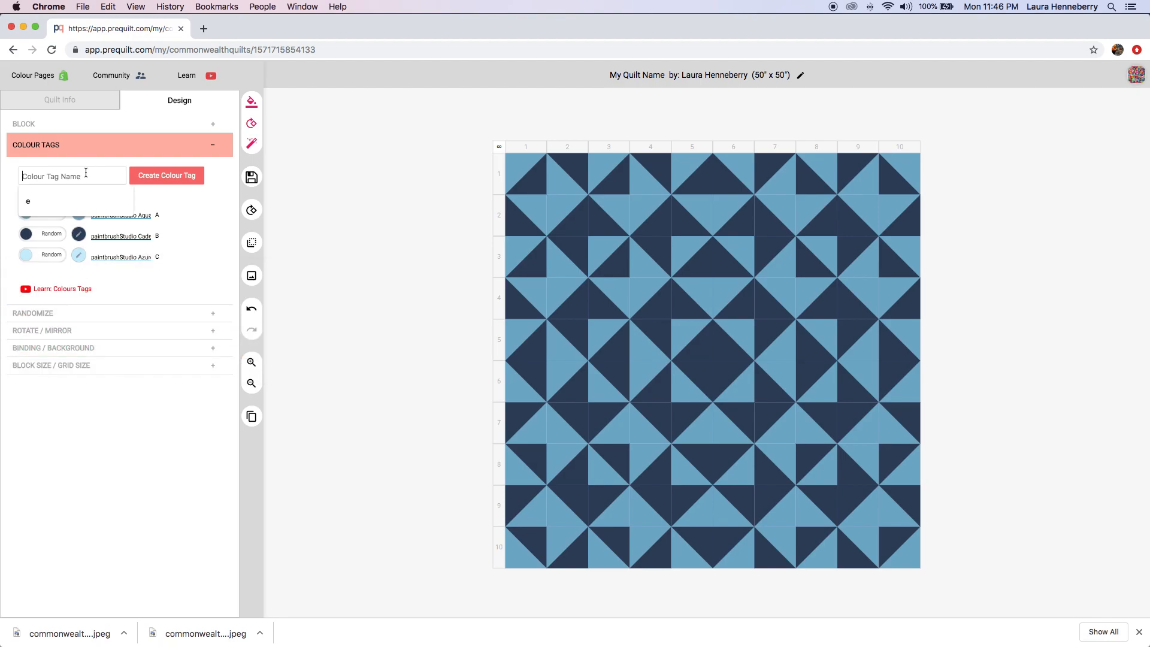
type("d")
left_click(161, 180)
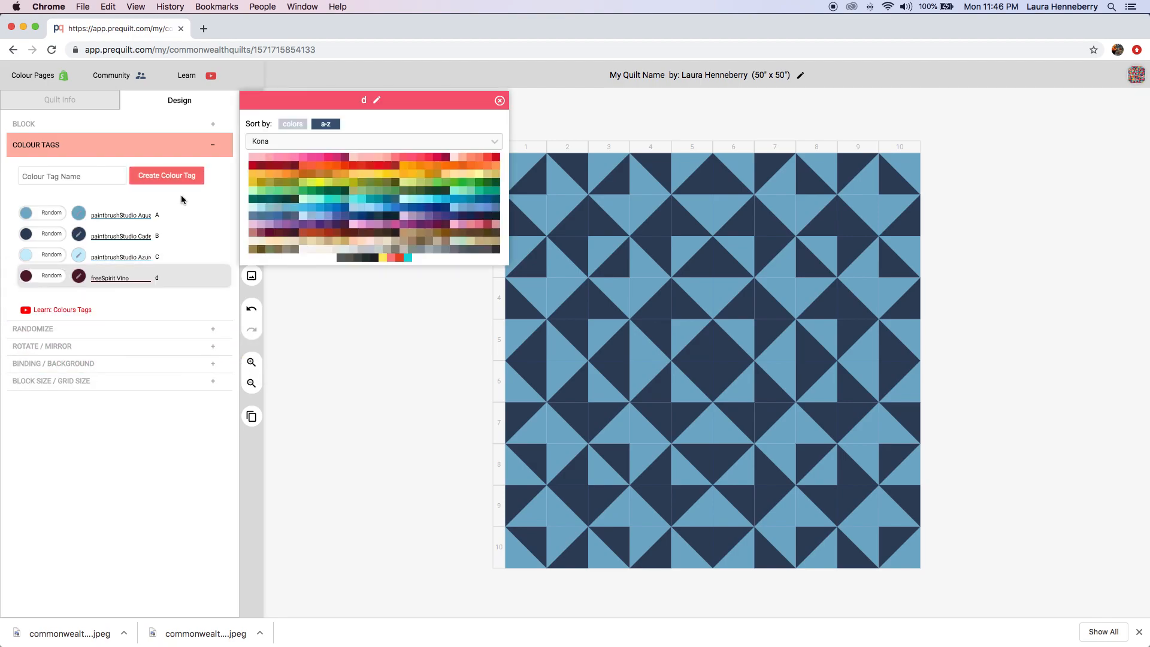
left_click(366, 141)
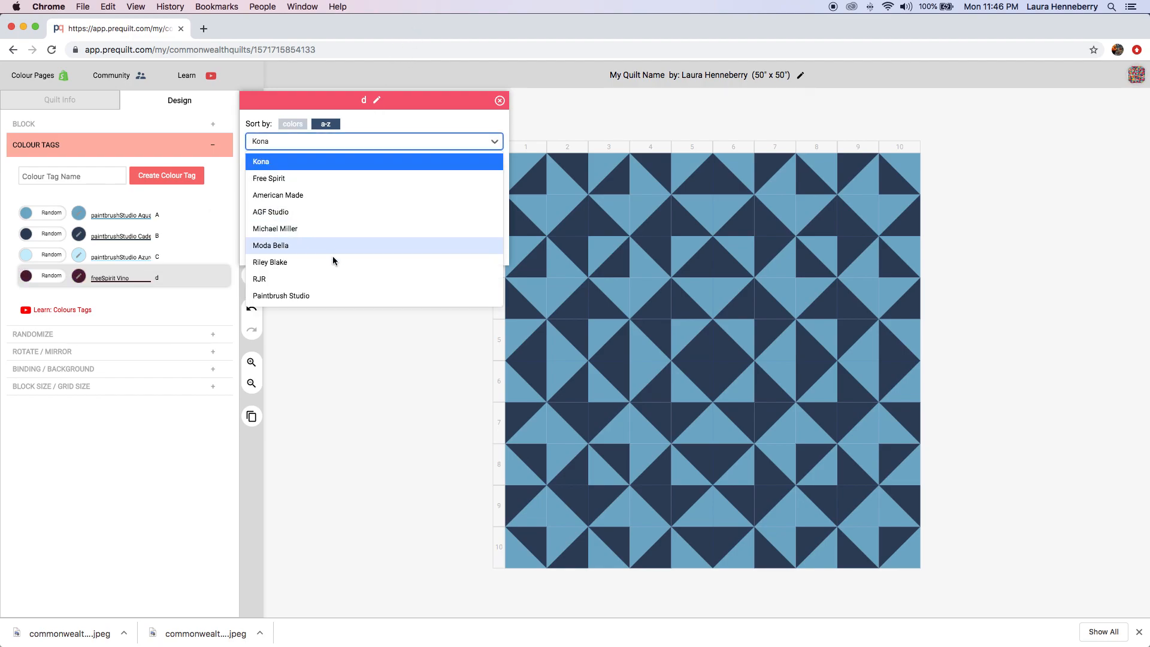
left_click(314, 296)
left_click(448, 179)
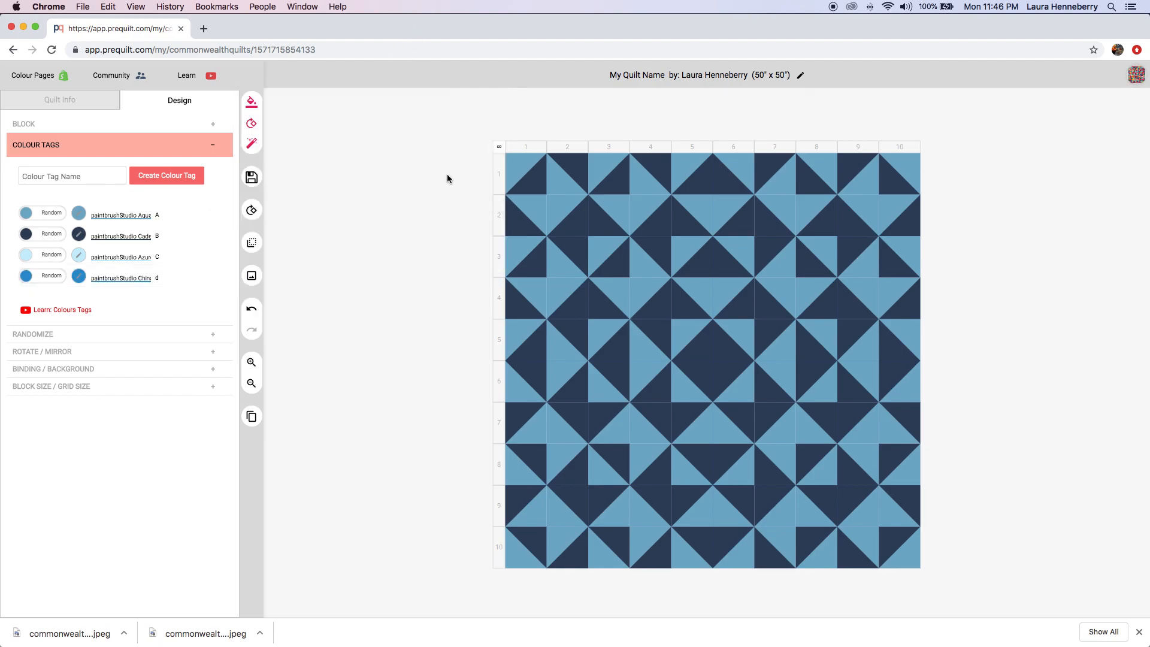
Create a colour tag named e in Paintbrush Studio Pencil Yellow and save the quilt.
left_click(76, 174)
type("e")
left_click(166, 175)
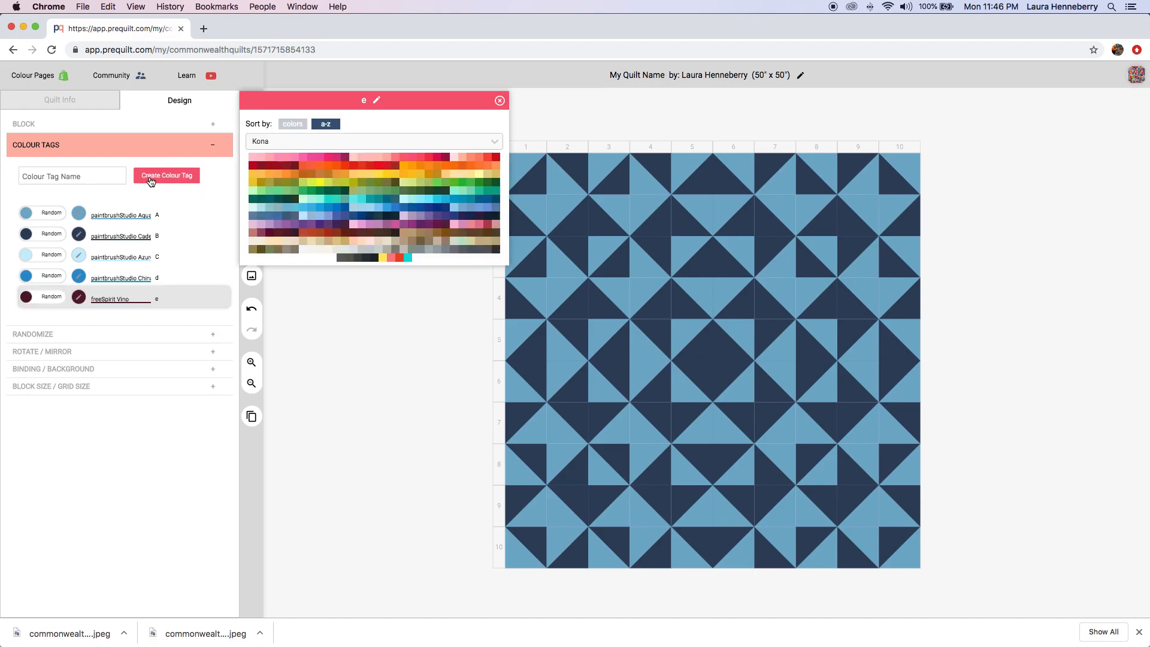
left_click(291, 143)
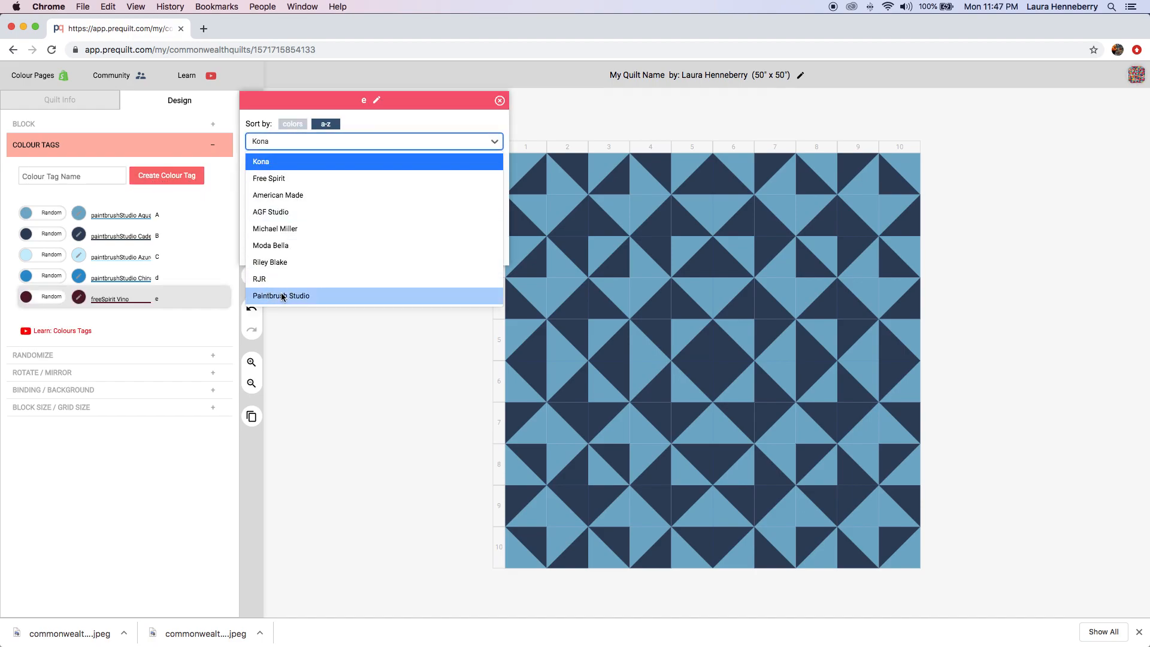
left_click(286, 295)
left_click(311, 158)
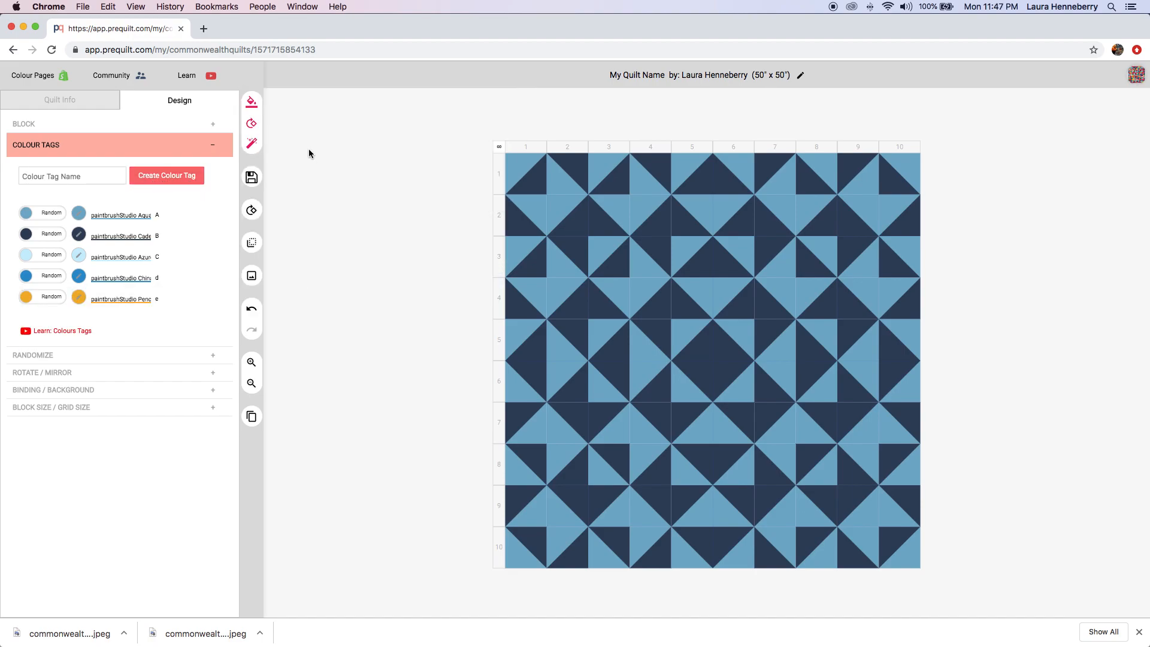
left_click(258, 178)
Duplicate the HST block and rename the copy HST NE.
left_click(133, 124)
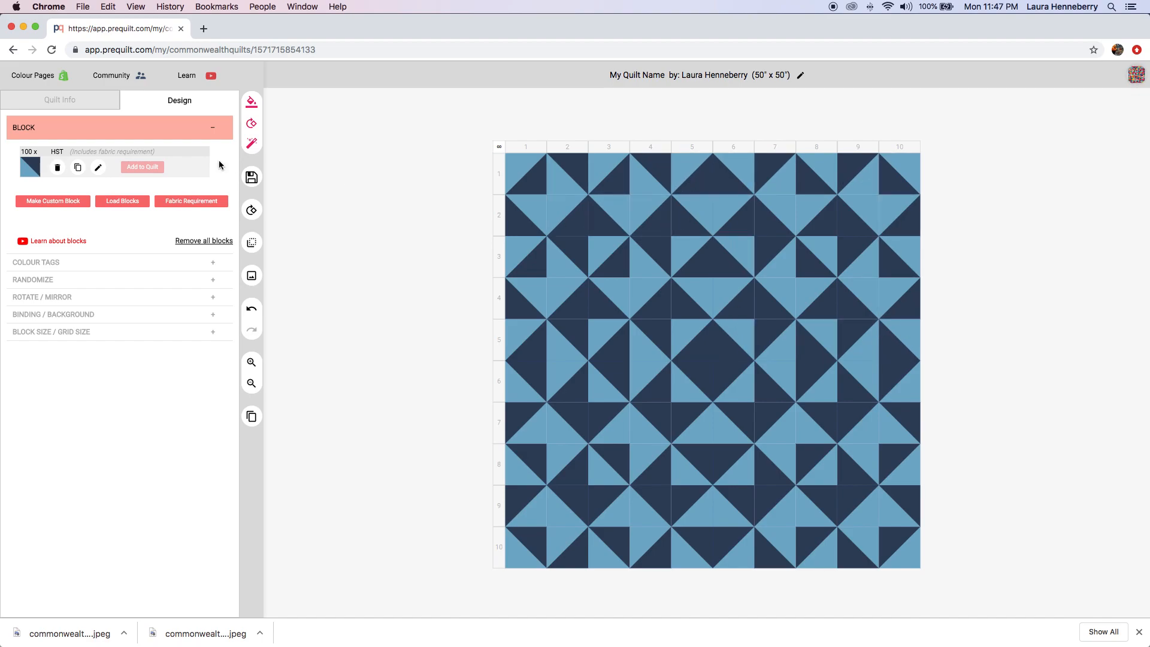
left_click(78, 168)
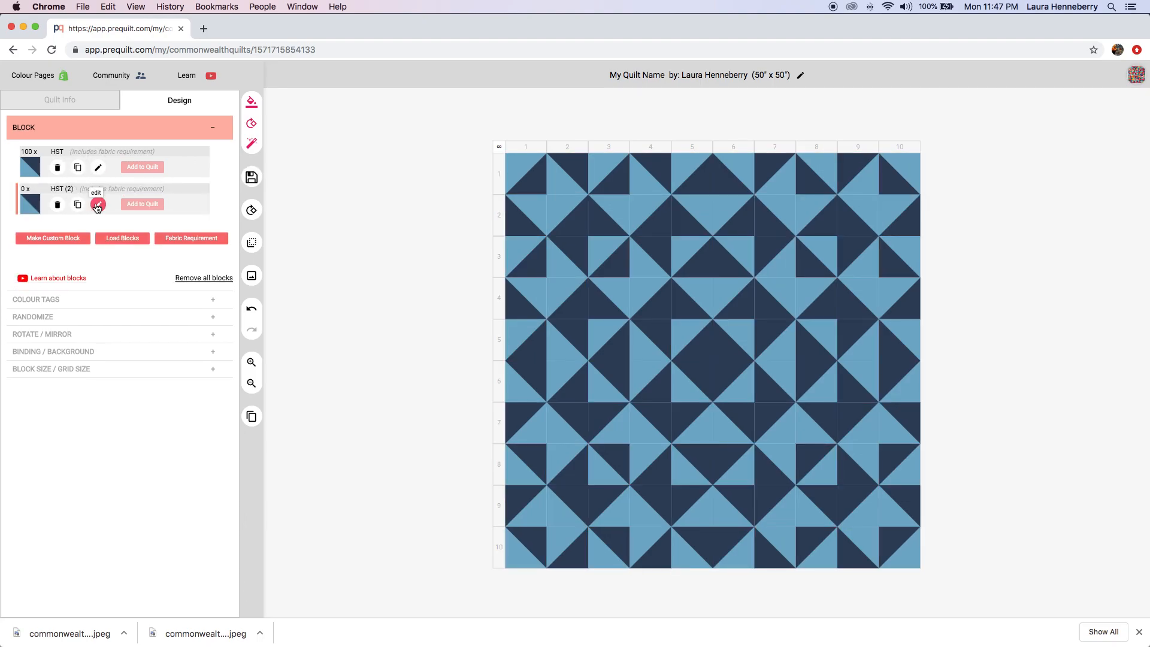
left_click(97, 205)
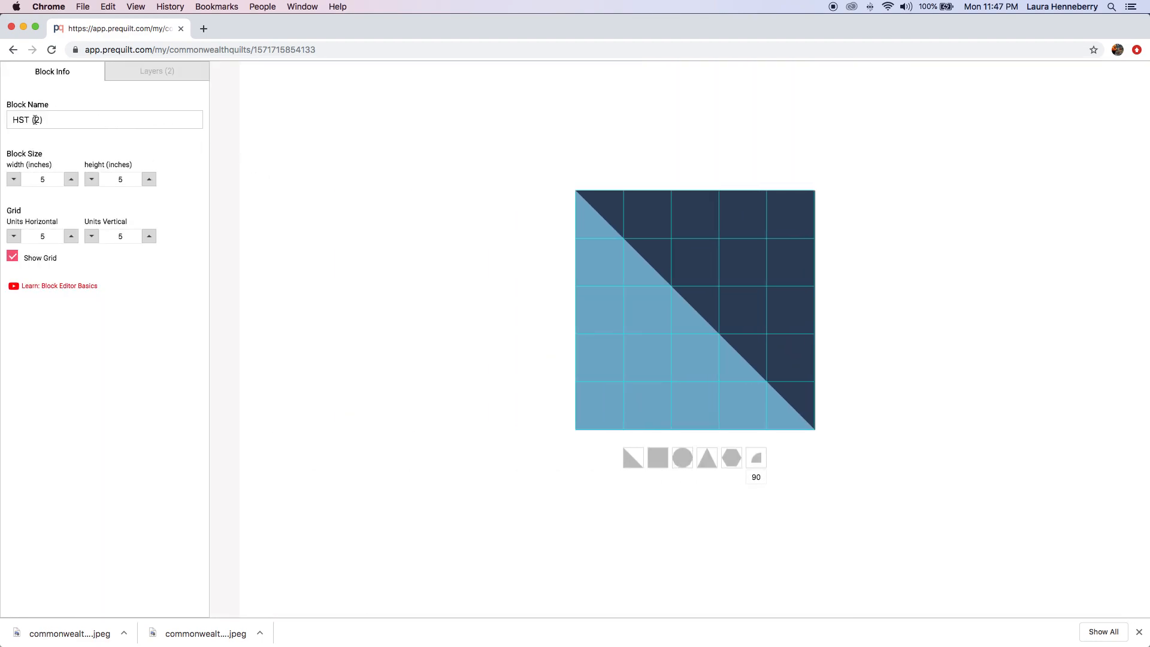
left_click_drag(43, 120, 33, 120)
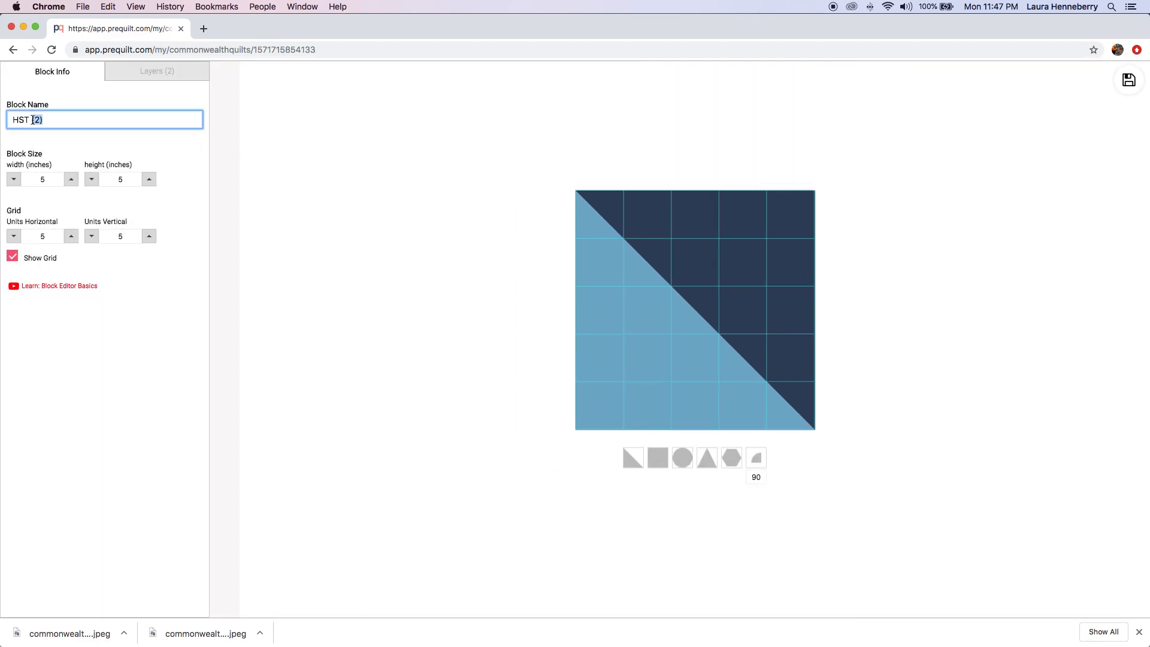
type("NE")
left_click(156, 152)
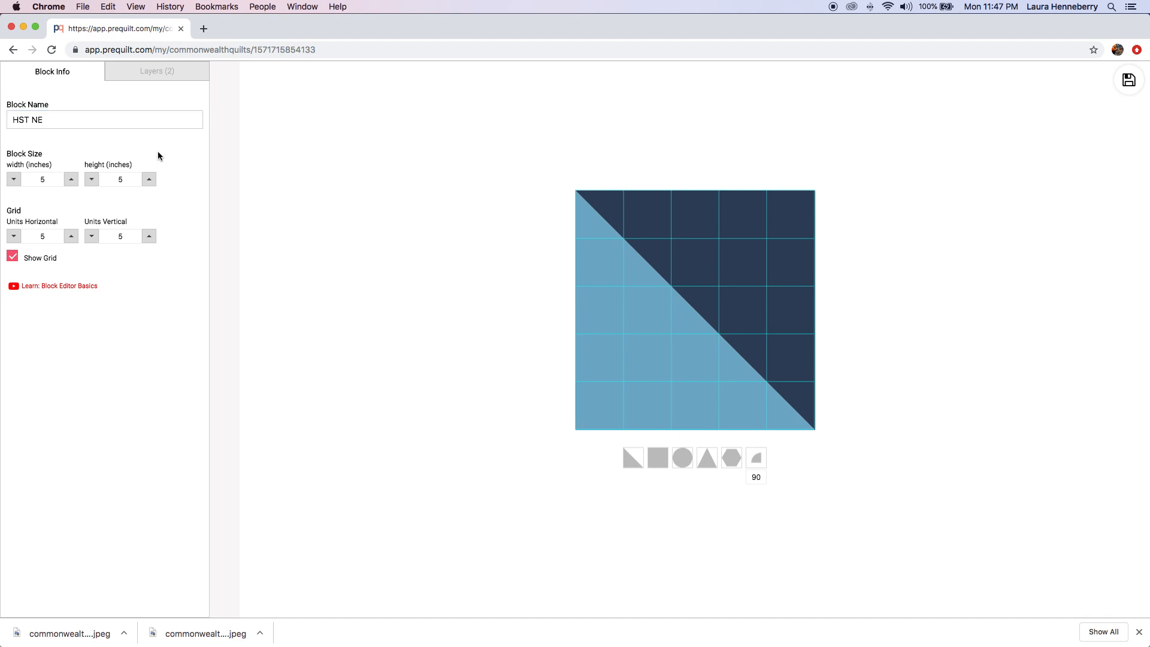
left_click(169, 75)
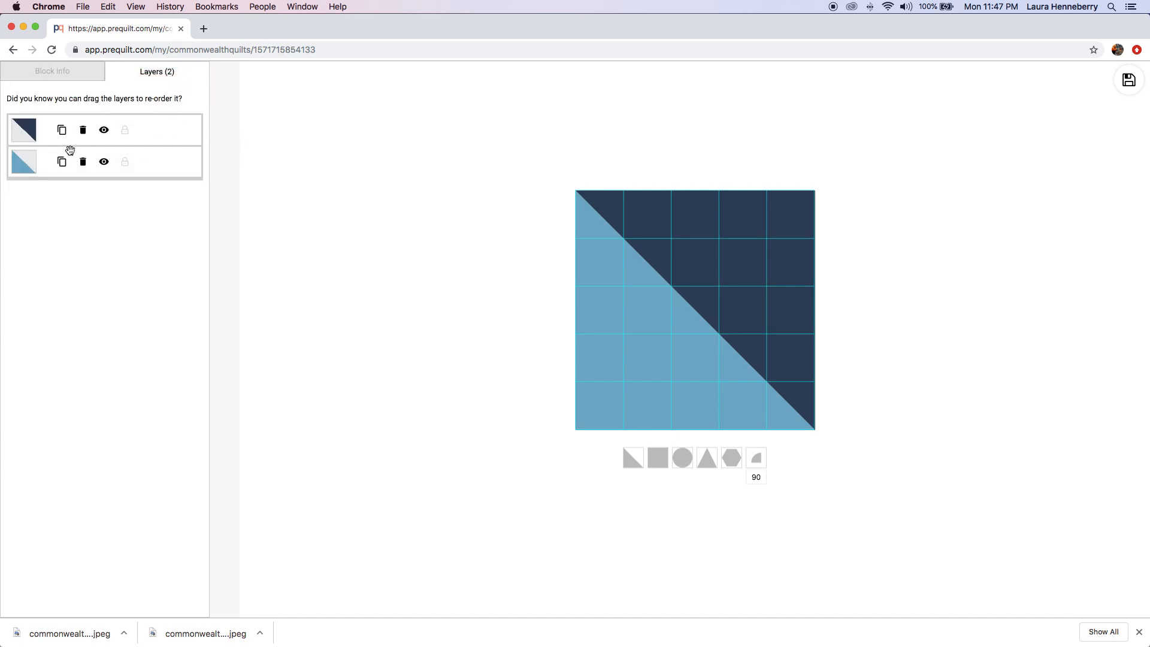
left_click(57, 73)
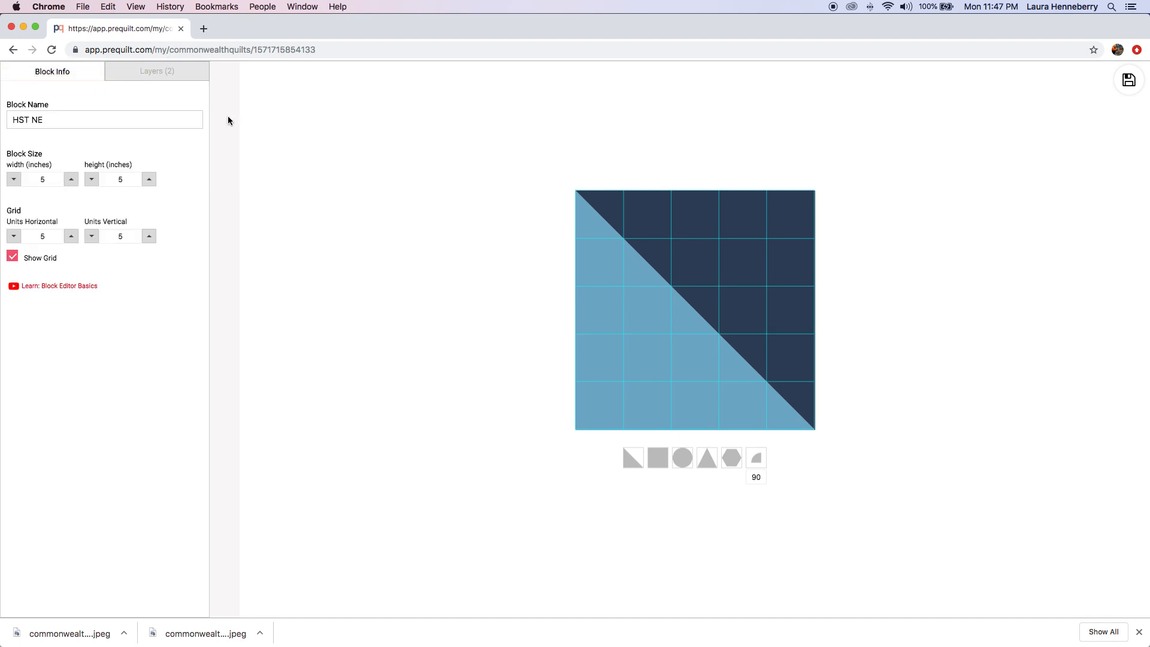
Recolour the block's upper-right triangle with tag d and its lower-left triangle with tag C, and save the block to the quilt.
left_click(698, 271)
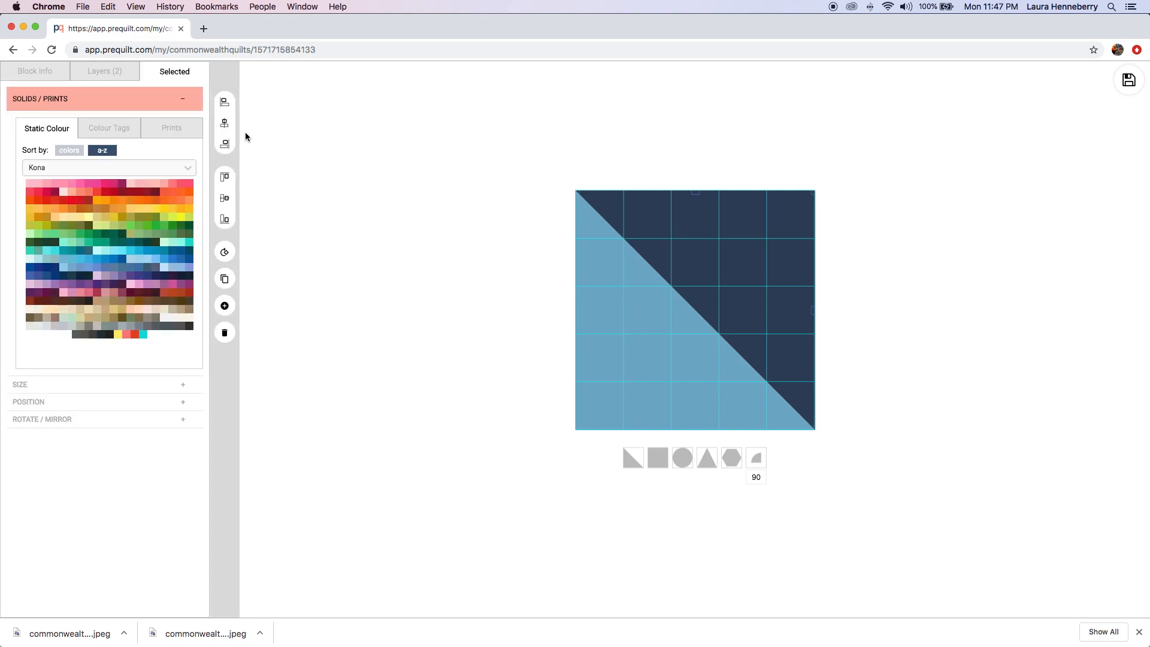
left_click(127, 133)
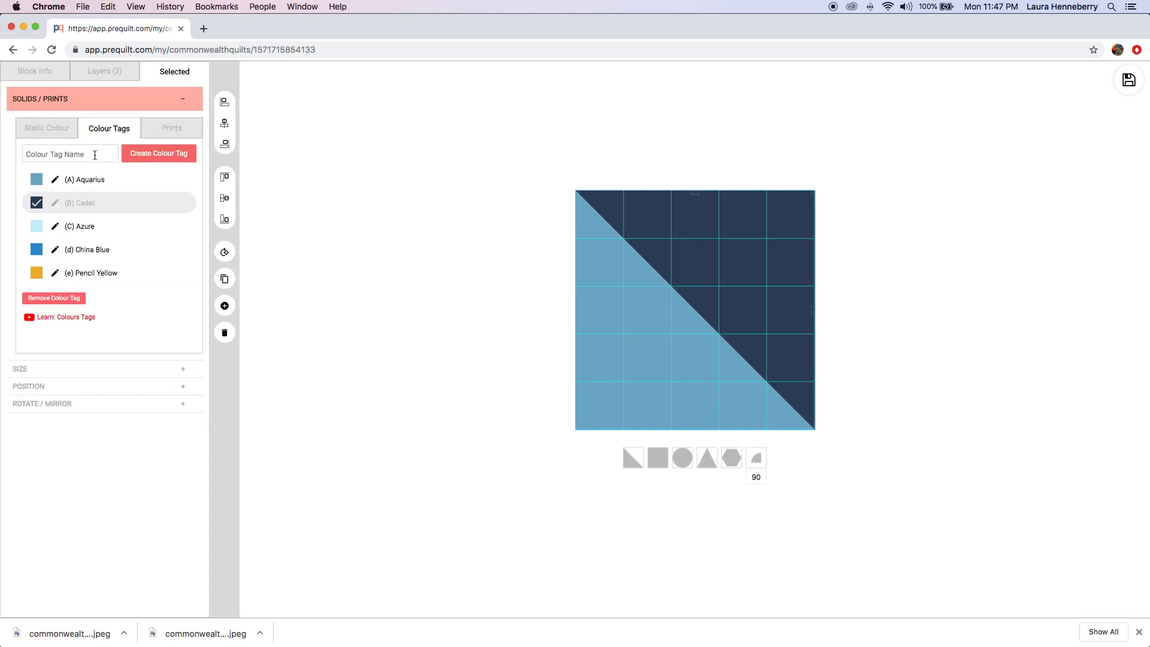
left_click(38, 250)
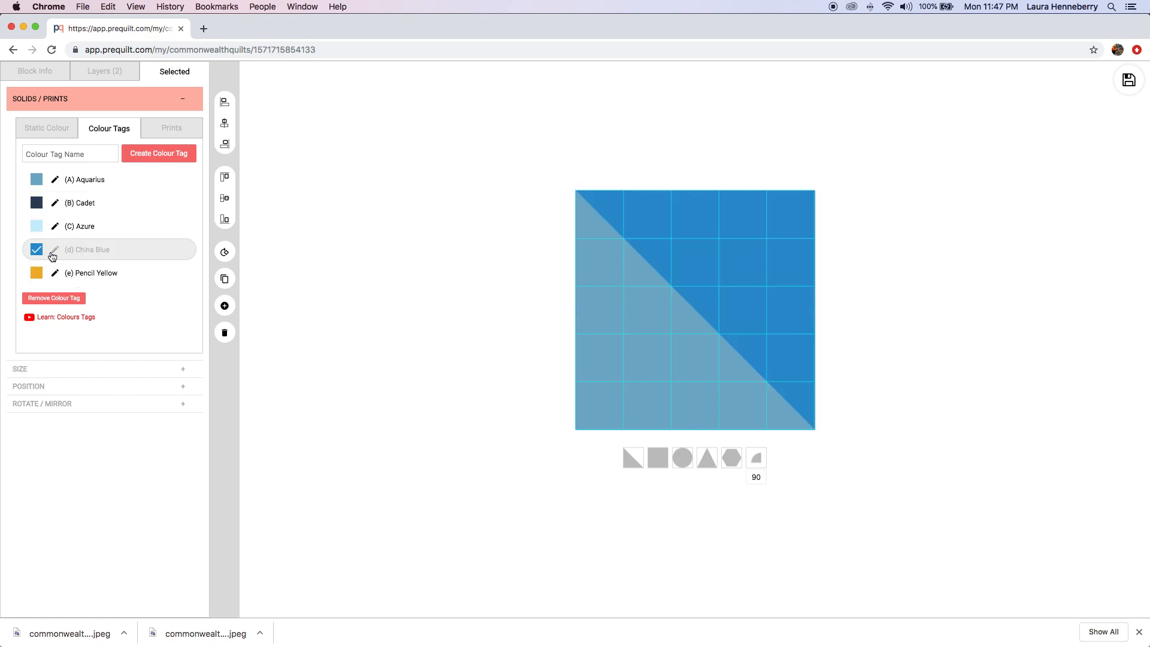
left_click(601, 300)
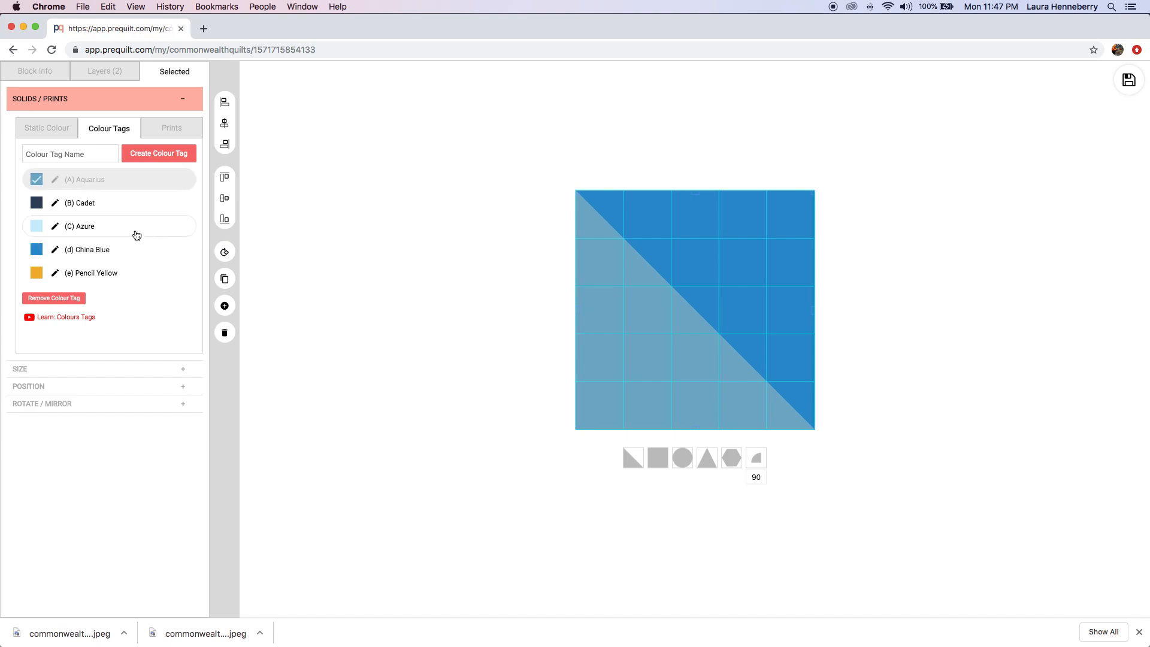
left_click(37, 227)
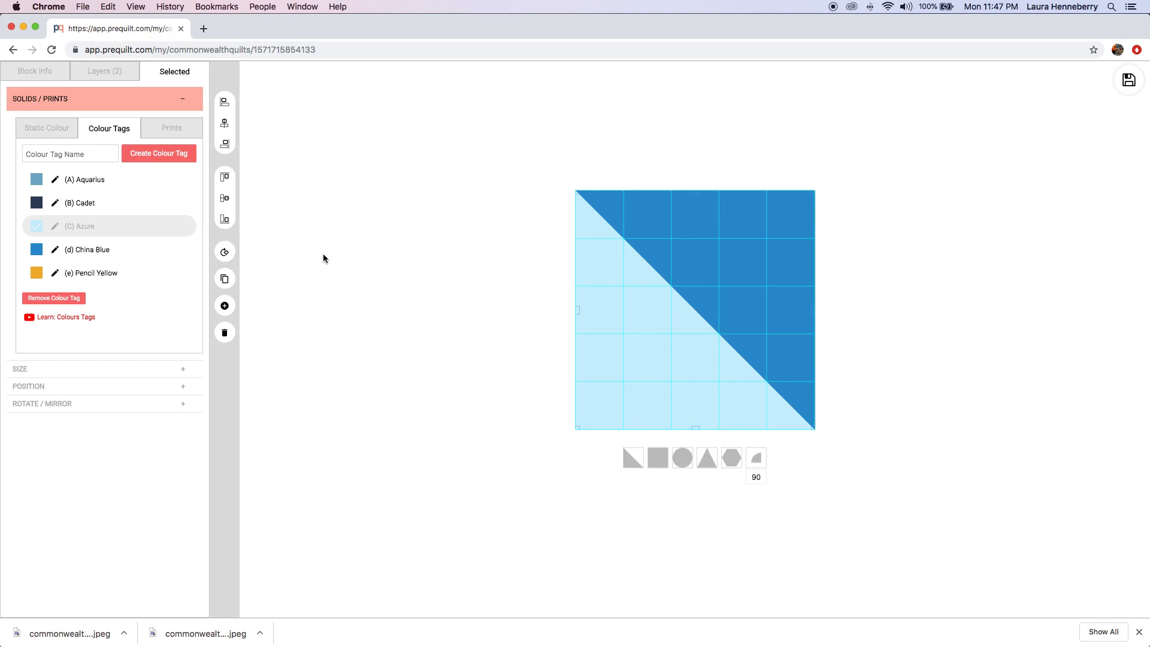
left_click(1129, 81)
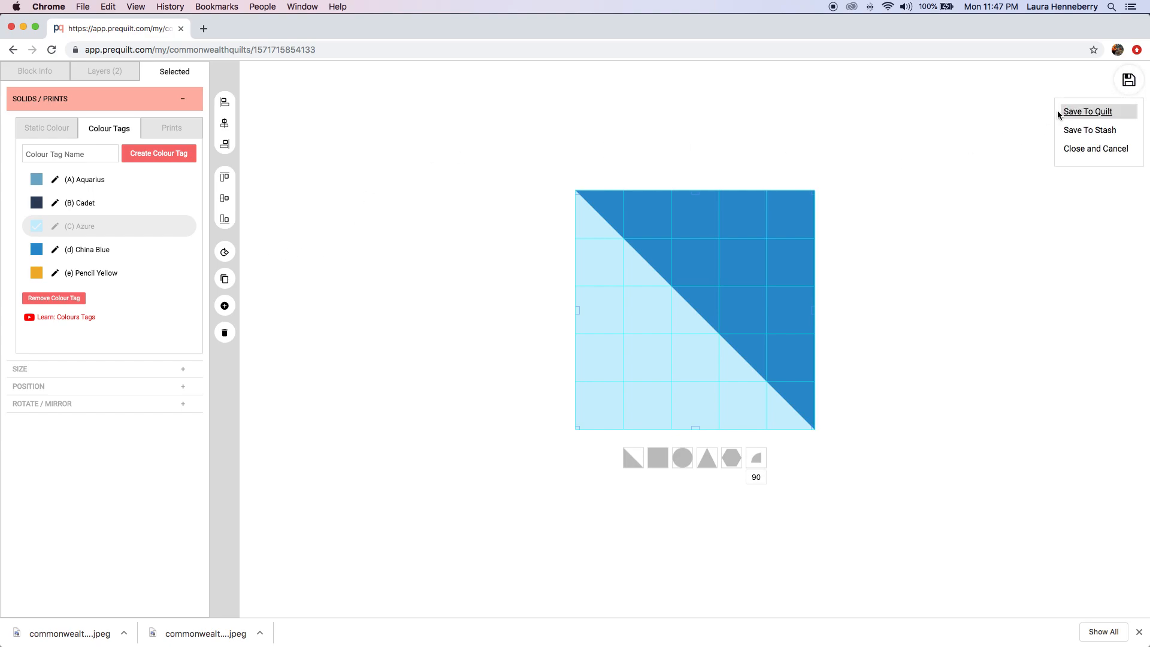
left_click(1077, 113)
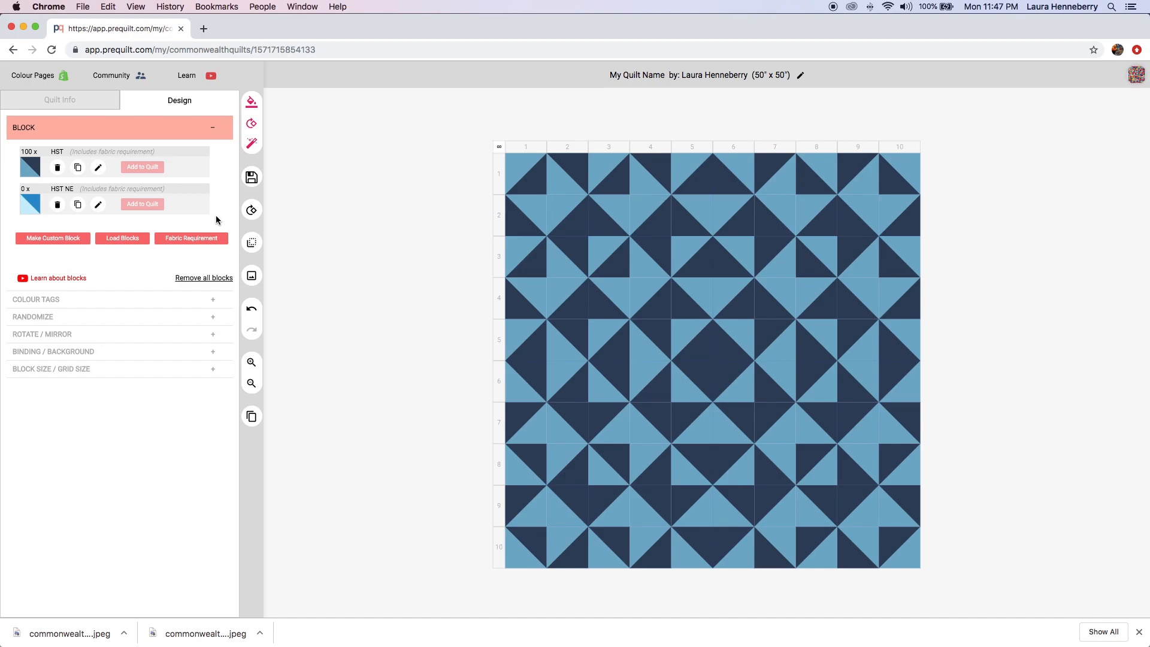
Select the quilt's North East quadrant and fill it with the HST NE block.
left_click(255, 244)
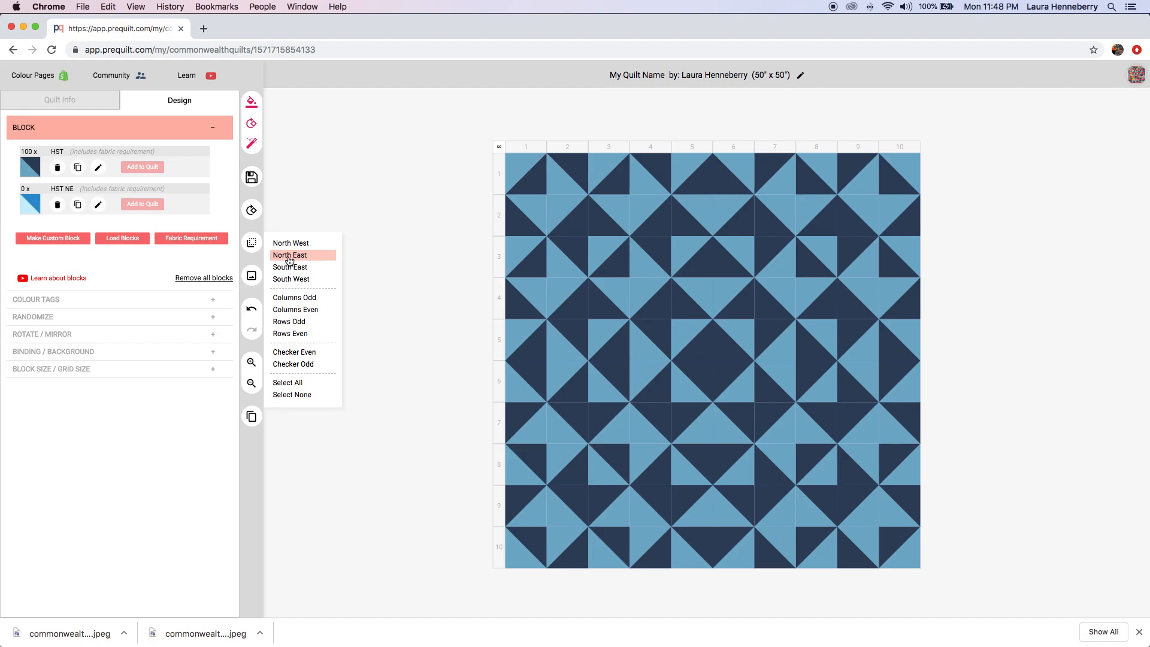
left_click(289, 255)
left_click(148, 204)
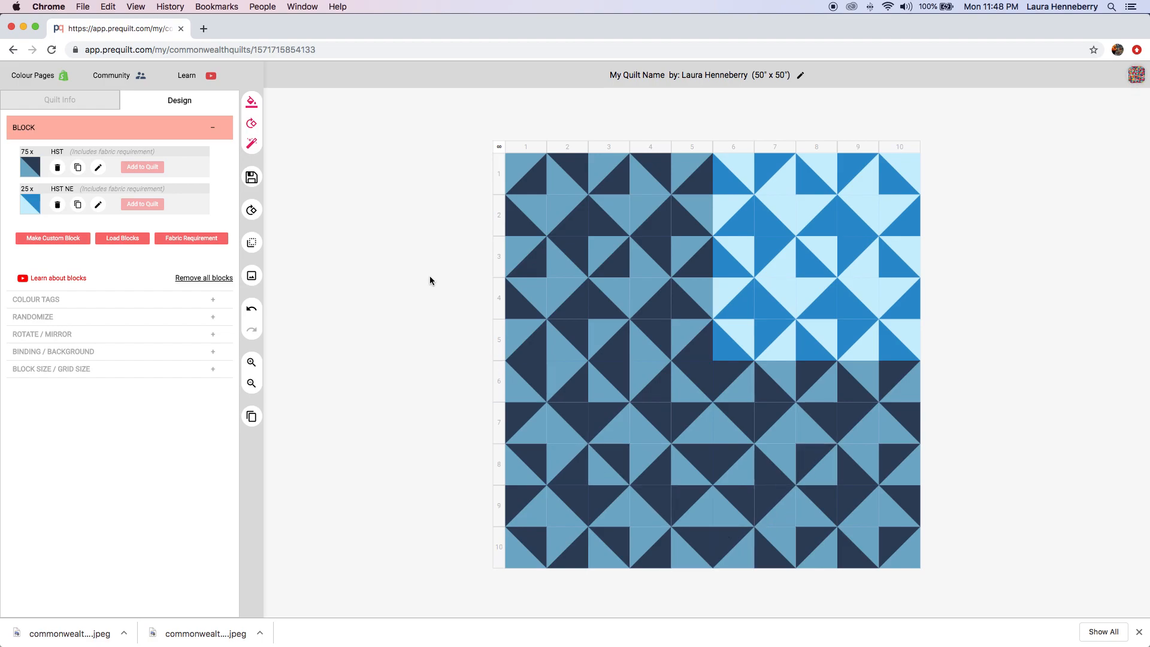
Add a binding in colour tag e with width and height 10, and save the quilt.
left_click(125, 351)
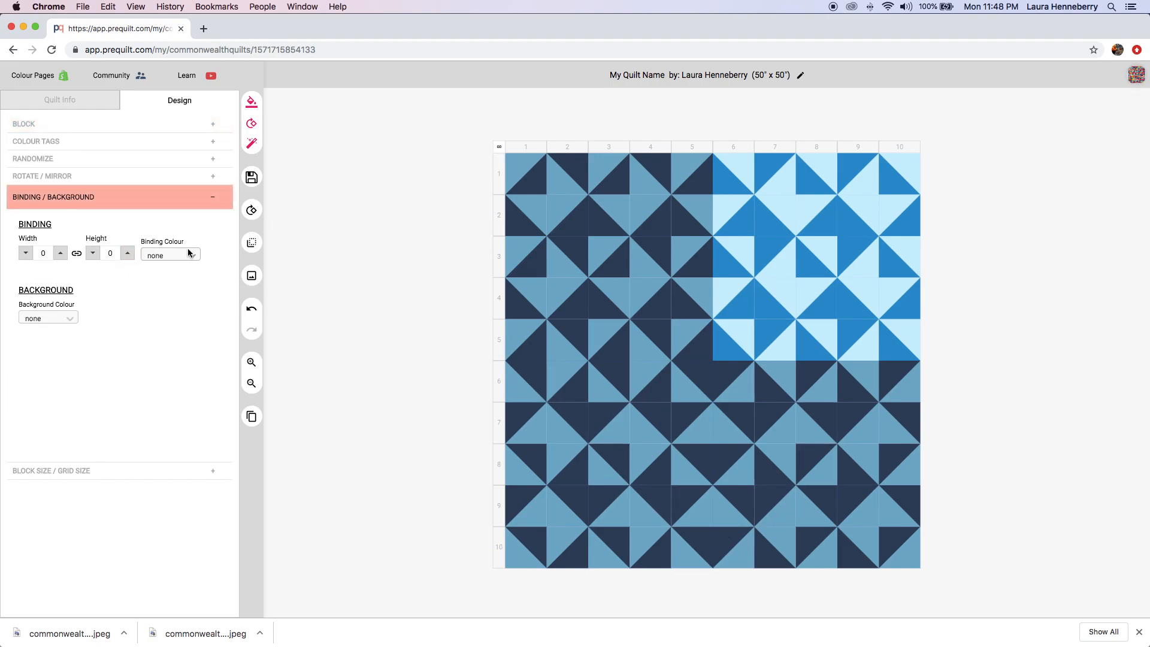
left_click(185, 257)
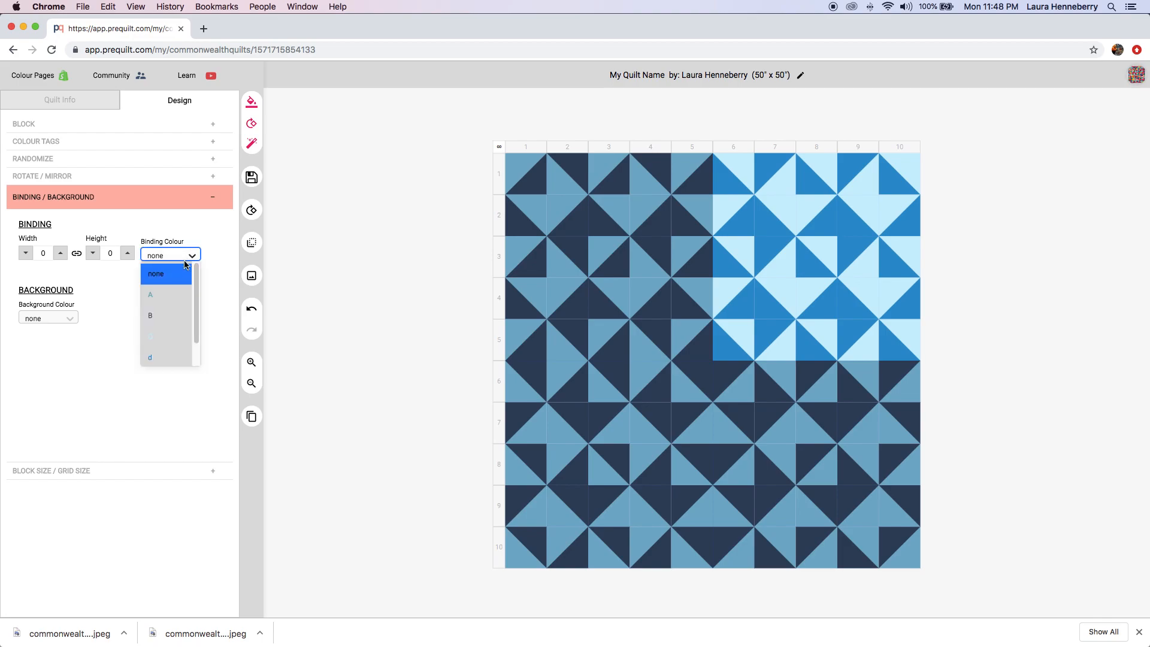
scroll(182, 339, "down", 1)
left_click(160, 349)
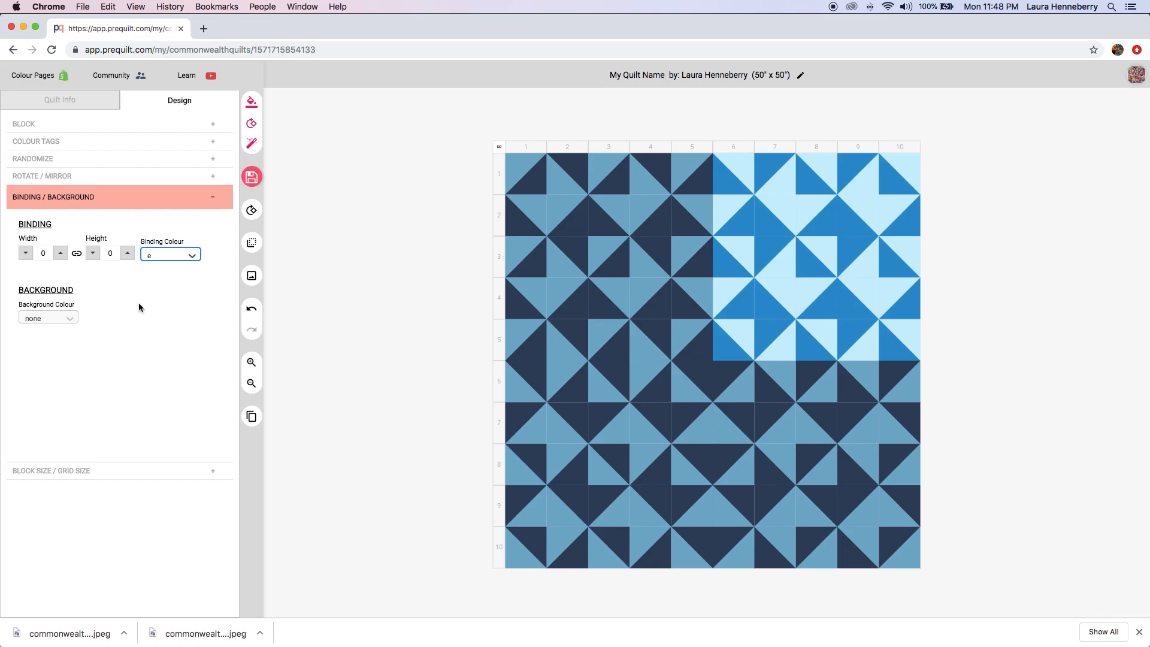
left_click(60, 254)
left_click(61, 254)
left_click(61, 254)
left_click(61, 255)
left_click(61, 254)
left_click(61, 255)
left_click(61, 254)
left_click(61, 254)
left_click(62, 254)
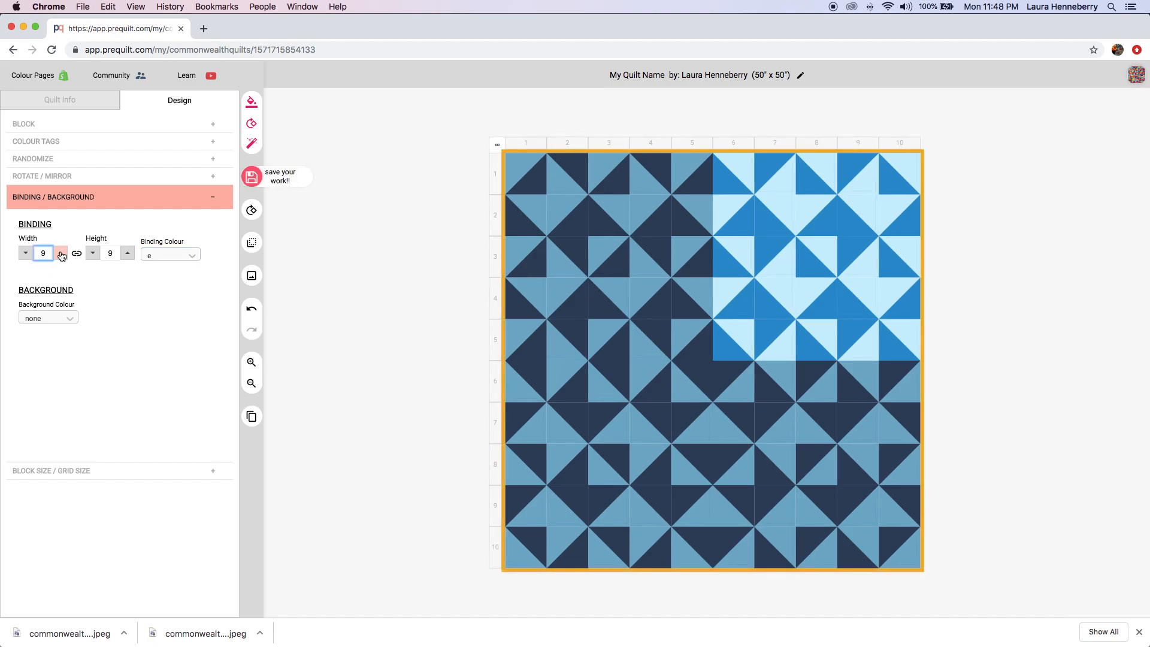
left_click(61, 255)
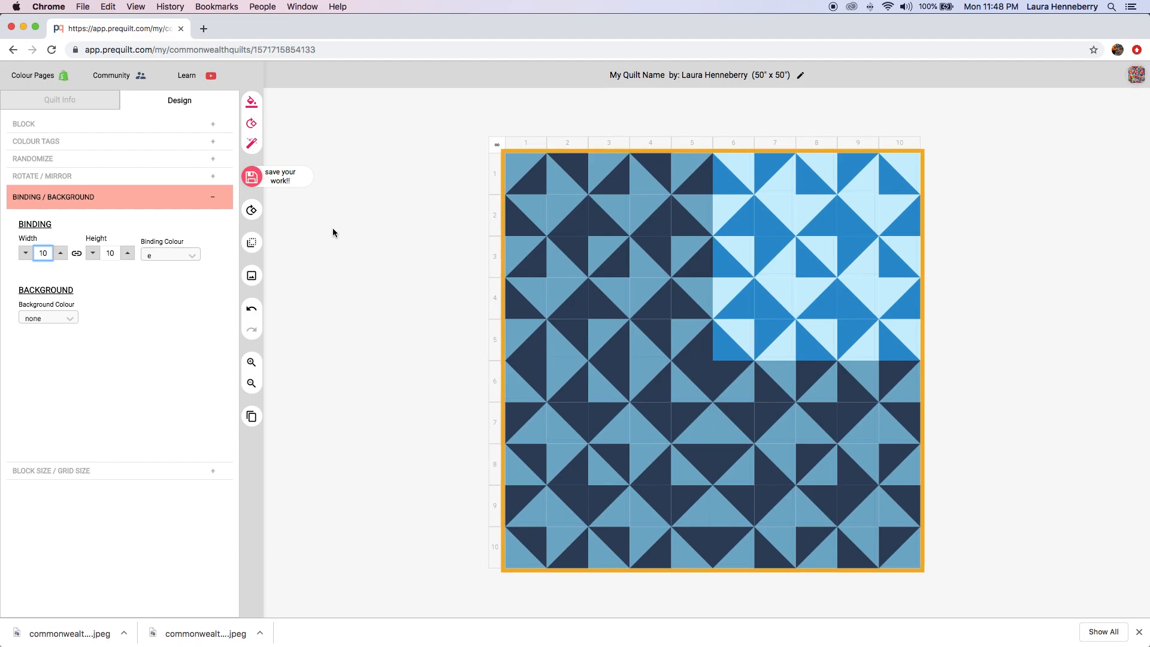
left_click(284, 183)
Download the quilt design as a JPEG and open the downloaded image in Preview.
left_click(259, 277)
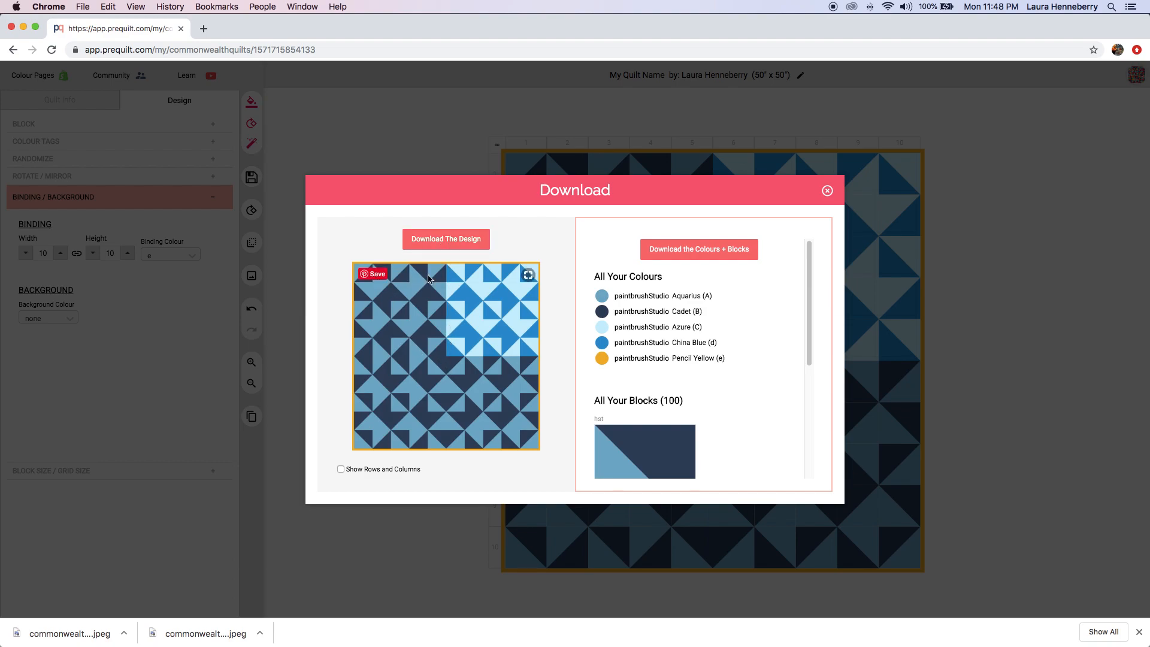
left_click(432, 237)
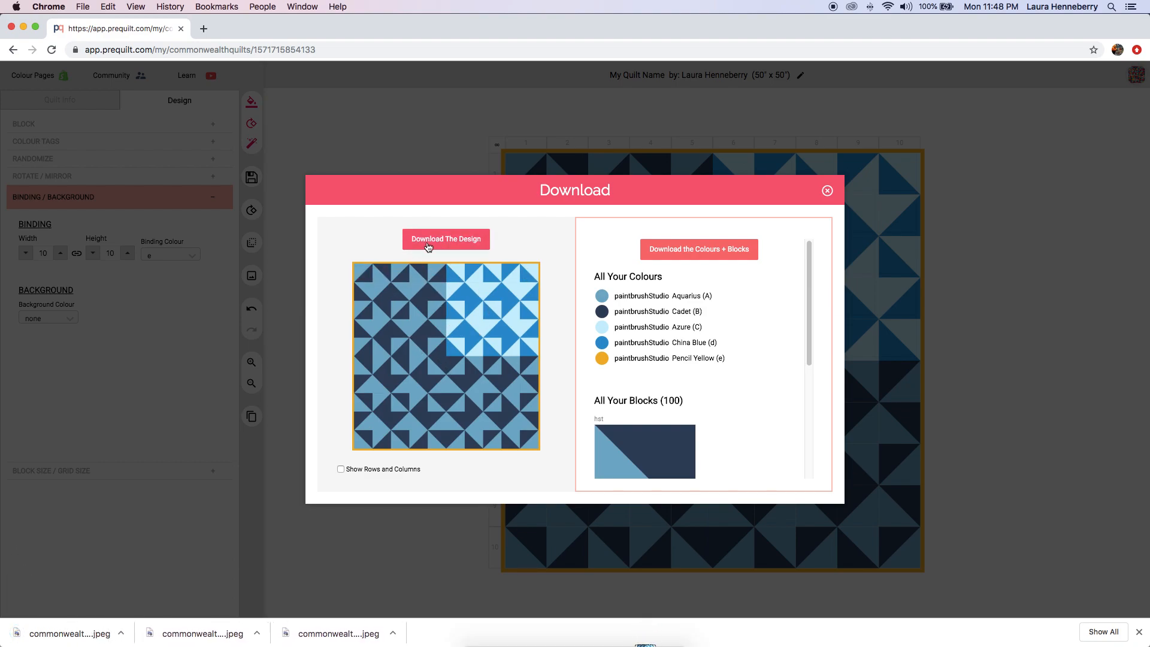
left_click(111, 637)
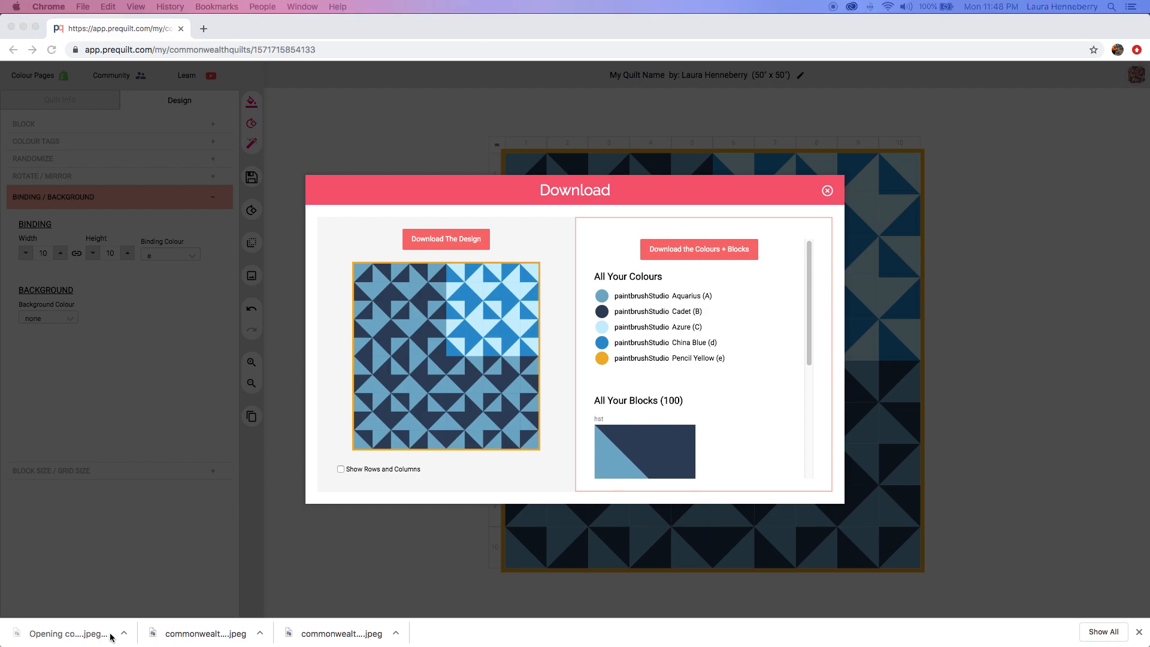
left_click_drag(0, 136, 250, 93)
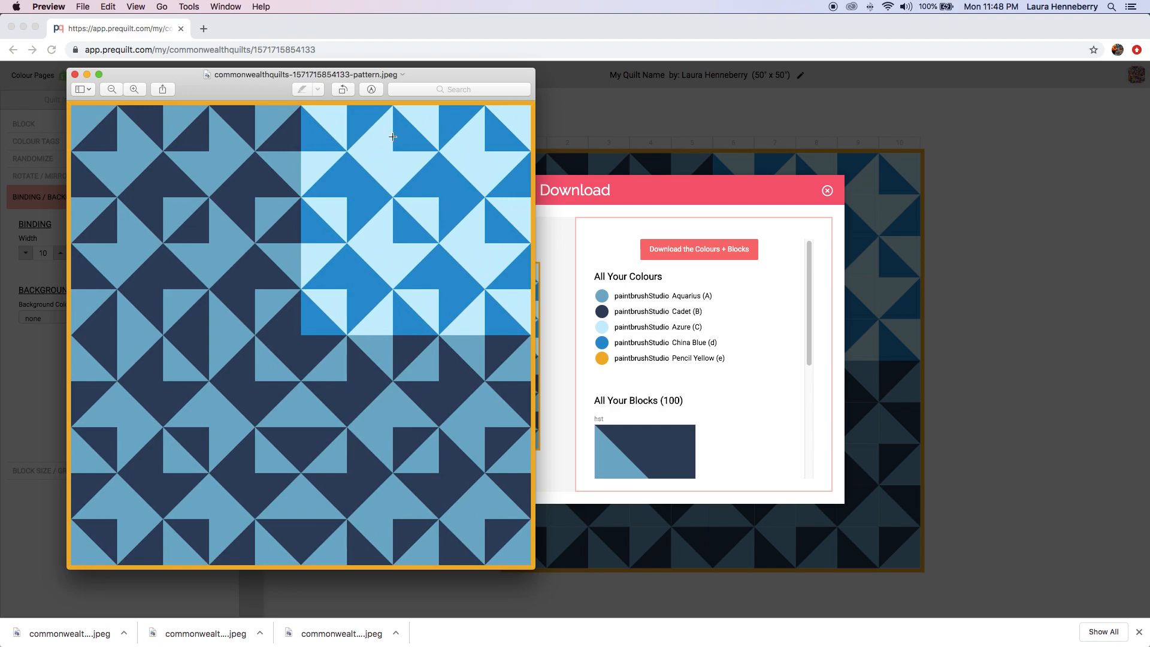
Return to the Chrome window and review the colours and blocks listed in the quilt's Download dialog.
left_click(572, 116)
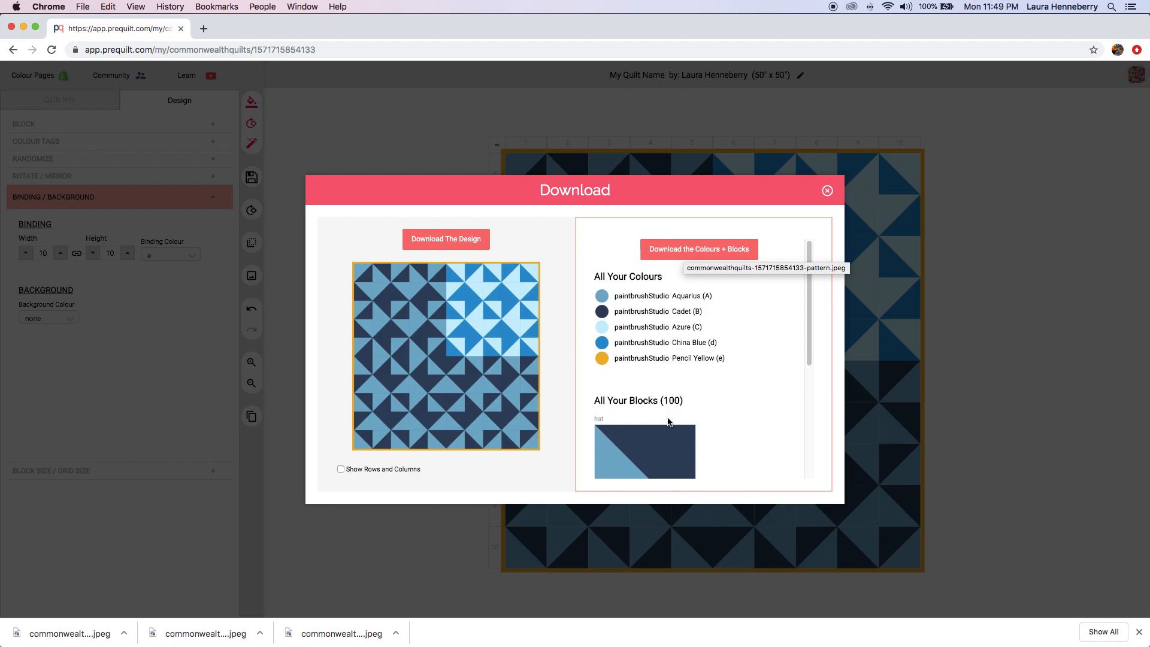
scroll(664, 424, "down", 5)
scroll(636, 439, "down", 1)
scroll(637, 447, "down", 1)
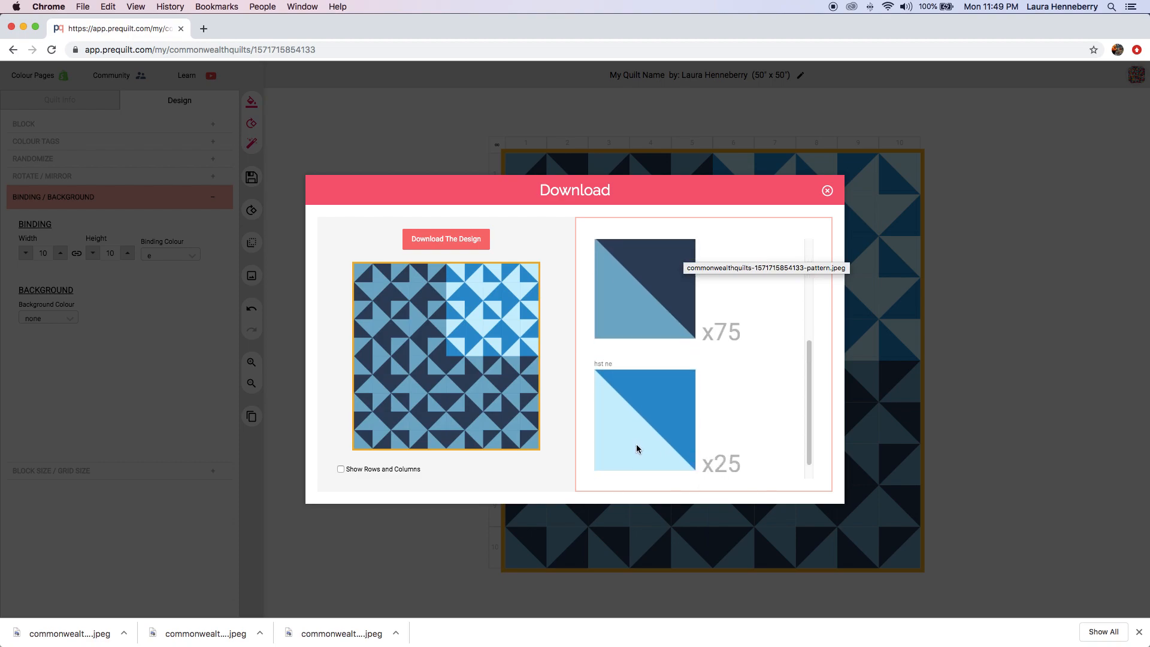
Close the Download dialog, then save the quilt and reload its page.
left_click(827, 191)
left_click(252, 177)
left_click(51, 51)
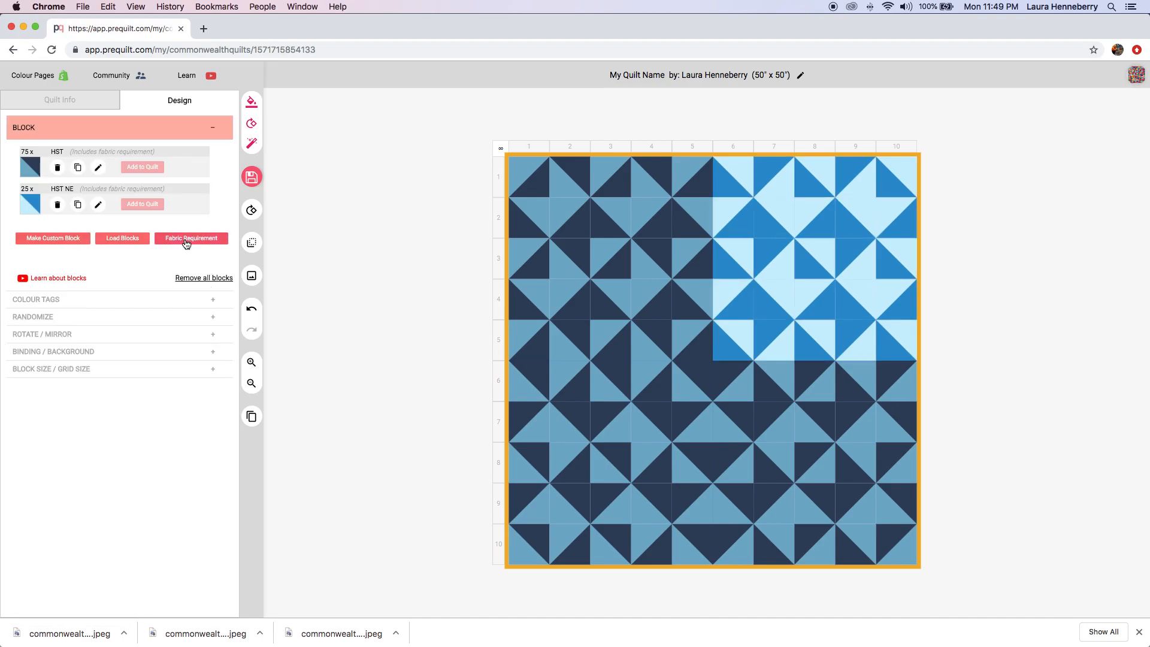
Open the quilt's Fabric Requirement and show the cutting details for the HST block.
left_click(185, 240)
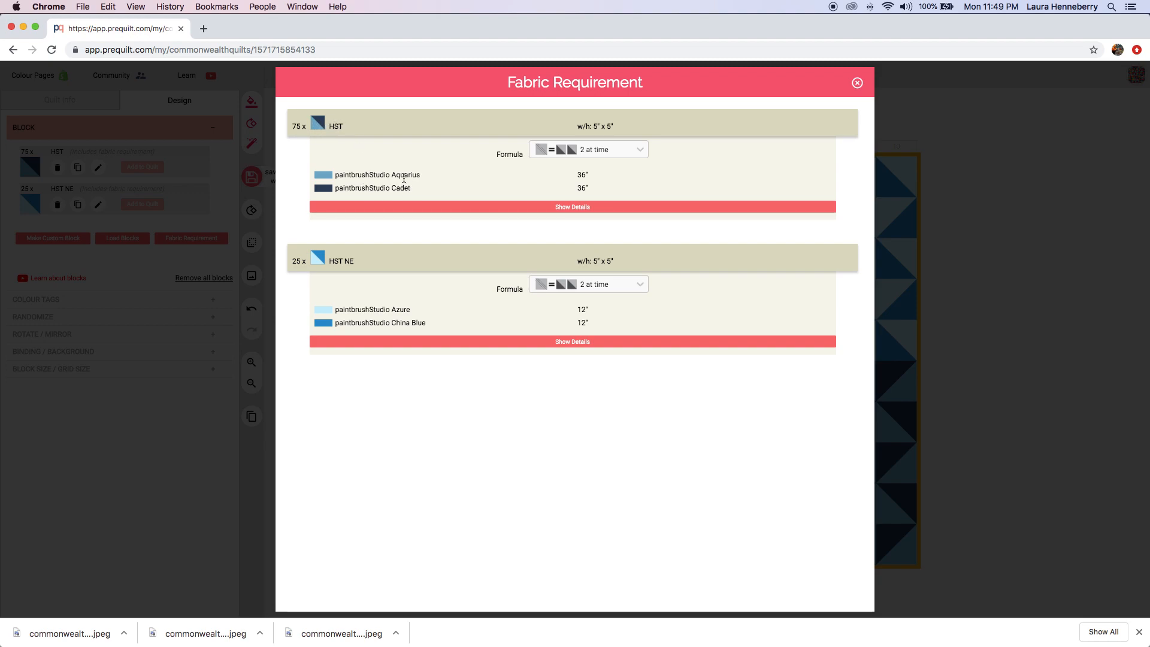
left_click(578, 212)
scroll(636, 298, "down", 1)
scroll(553, 330, "down", 4)
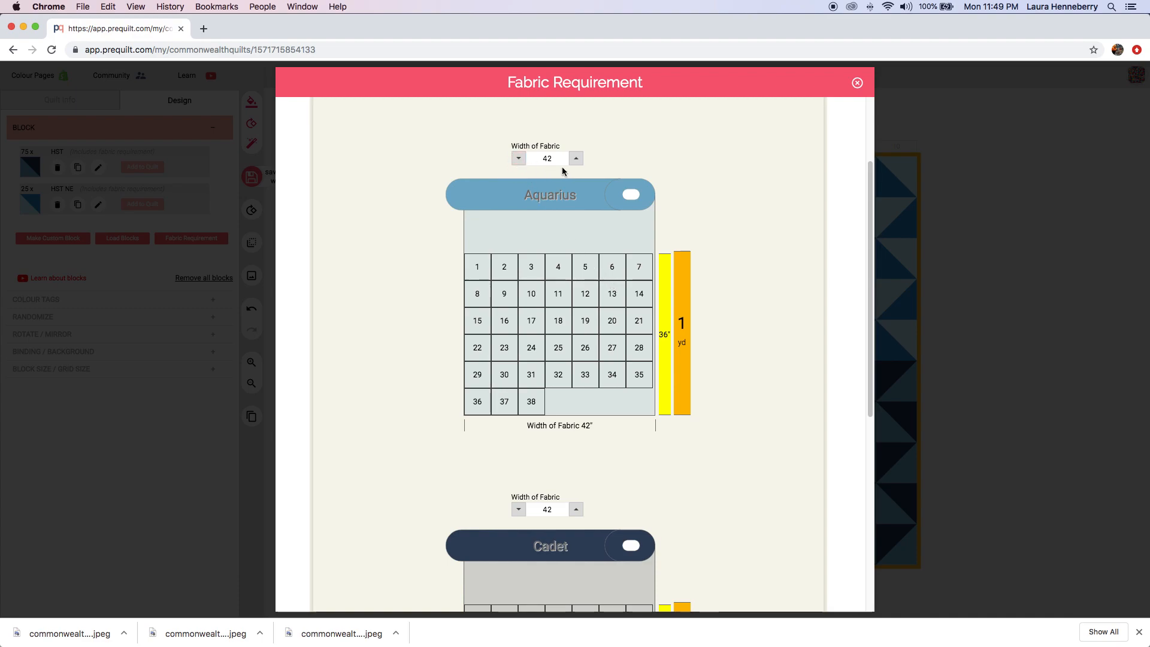
Set the Aquarius width of fabric to 22 in the HST details and examine its cutting layout.
left_click(520, 160)
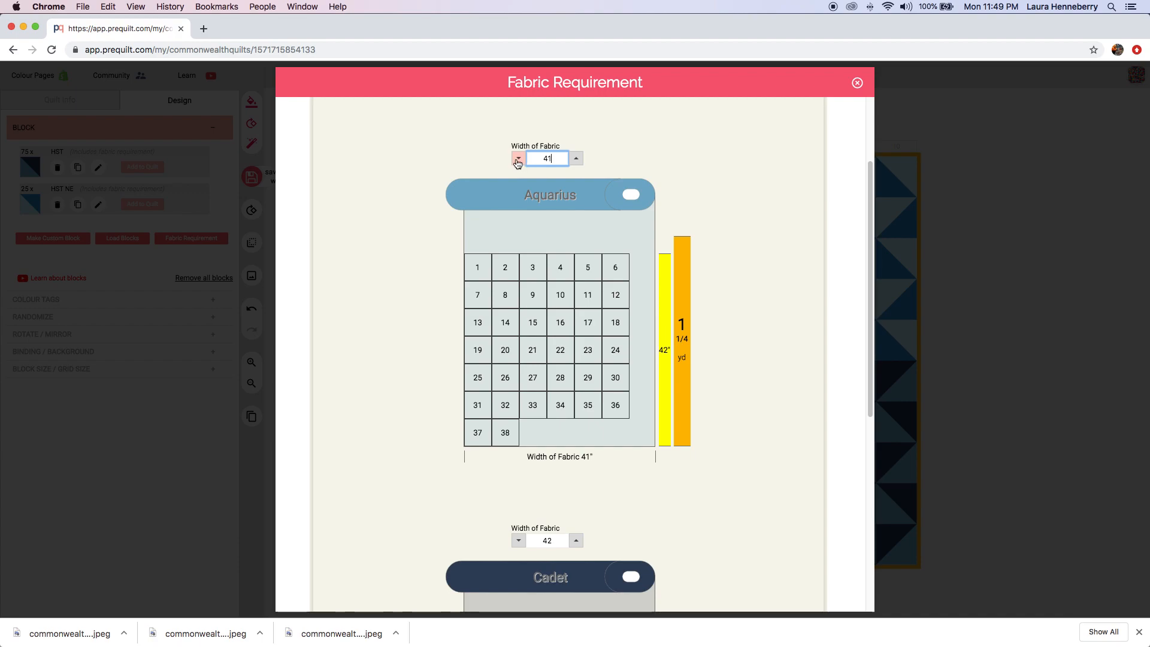
left_click(544, 159)
key("BackSpace")
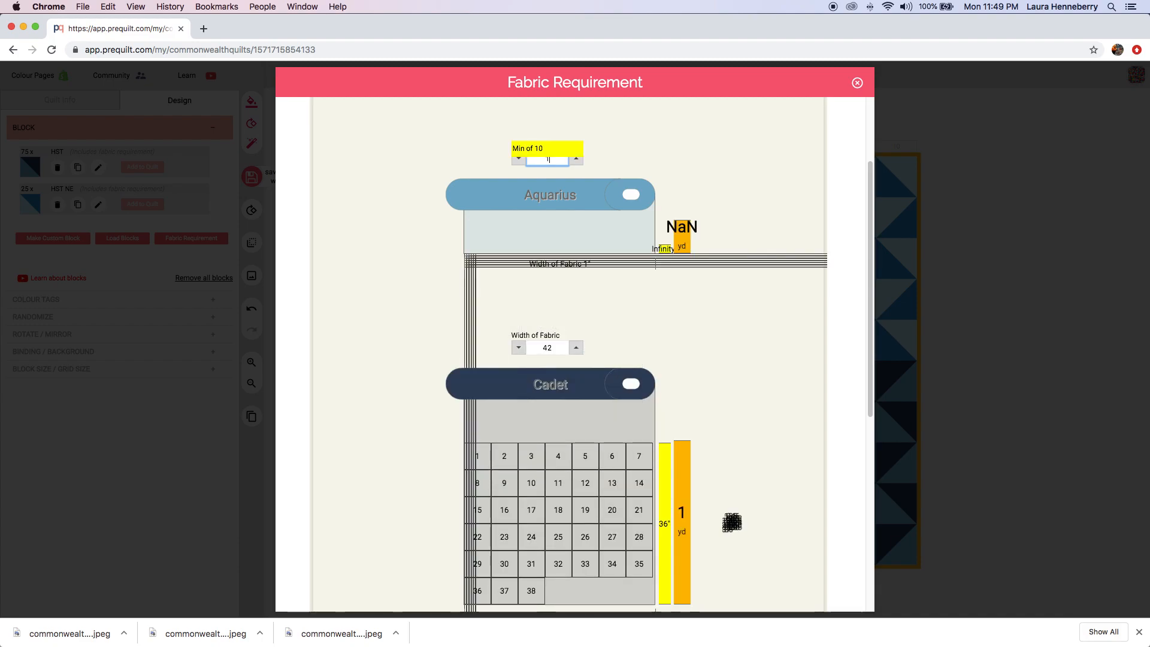
key("BackSpace")
type("22")
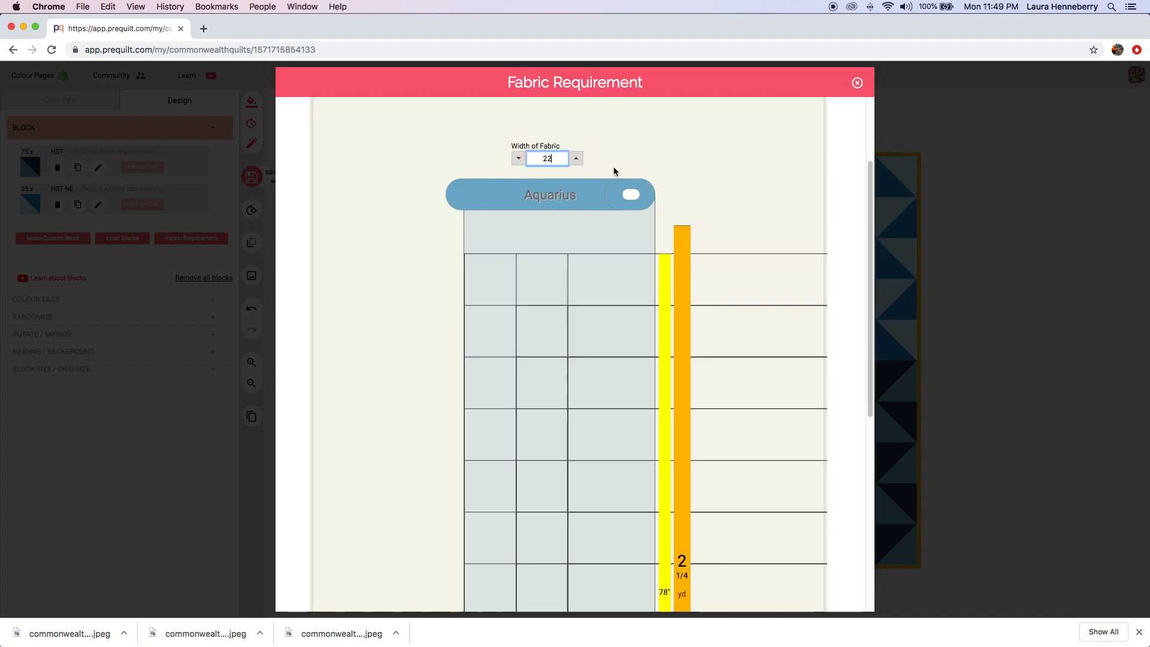
scroll(610, 280, "down", 3)
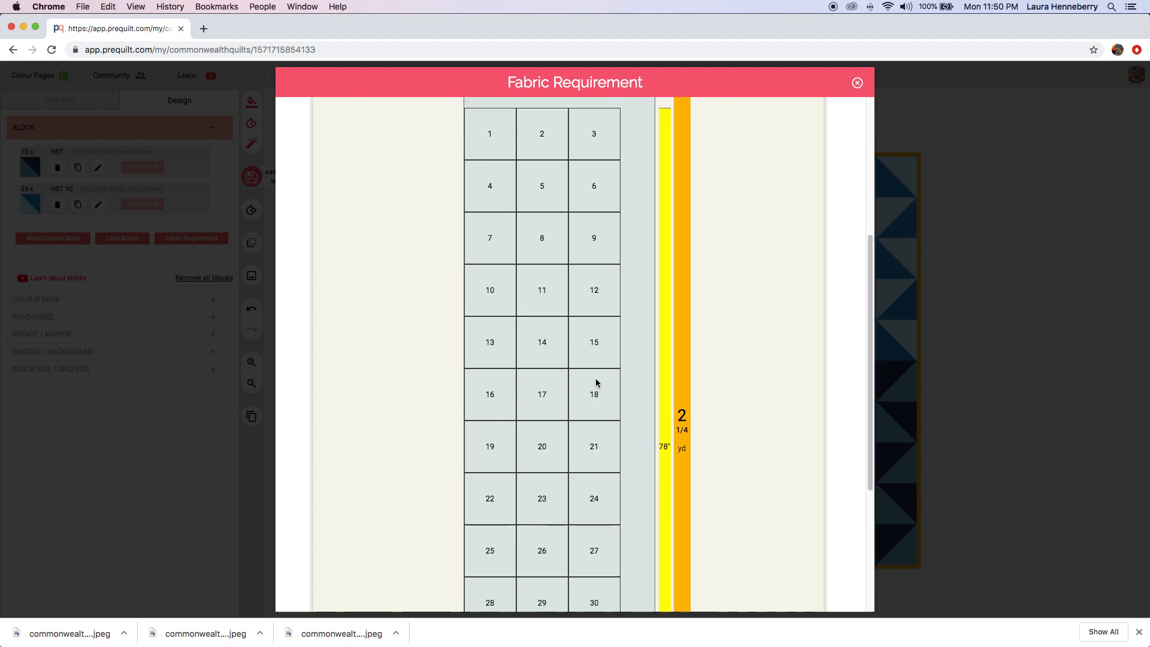
scroll(595, 385, "up", 5)
scroll(573, 284, "down", 10)
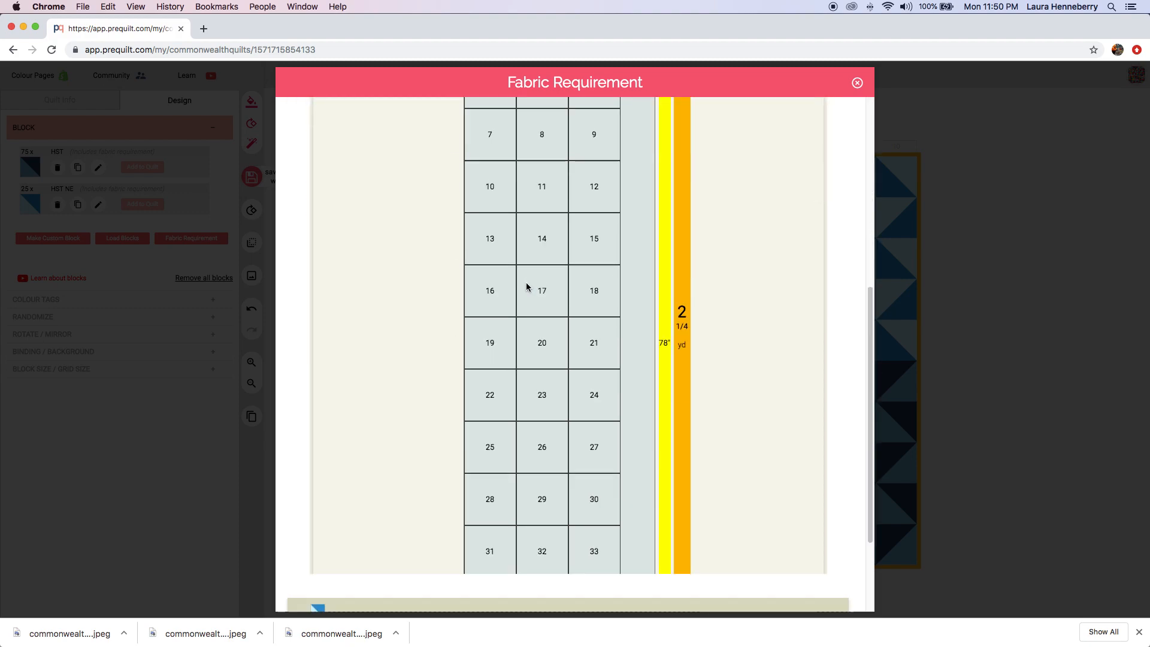
scroll(527, 284, "up", 8)
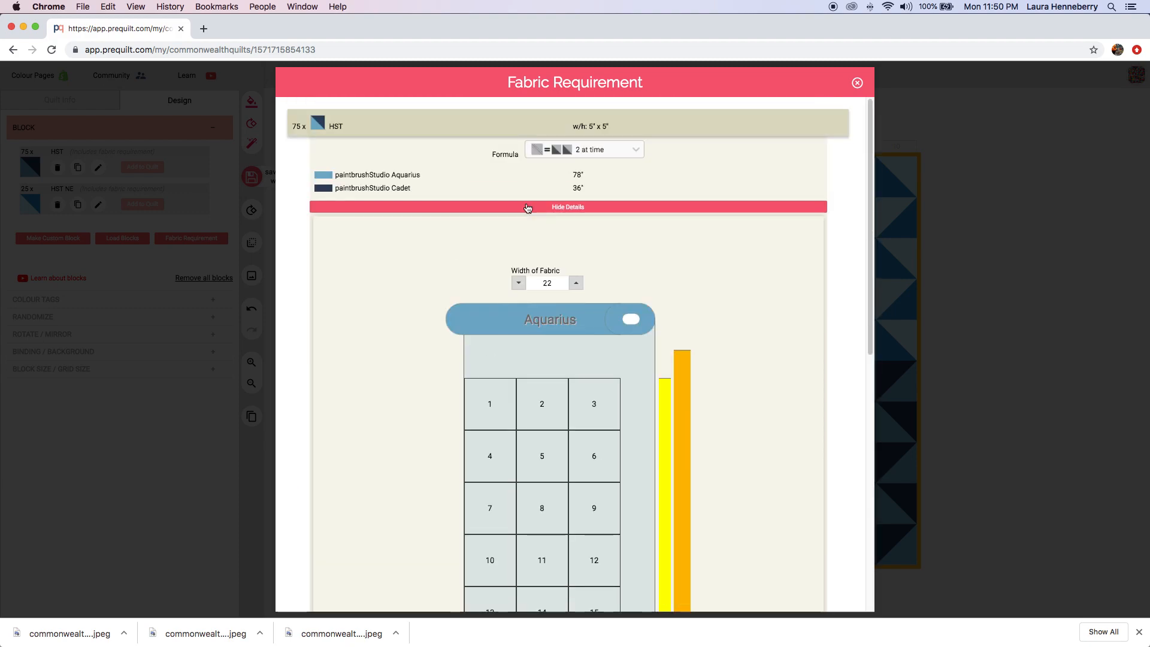
Set the Aquarius width of fabric to 42 and review the Aquarius and Cadet cutting layouts.
double_click(547, 282)
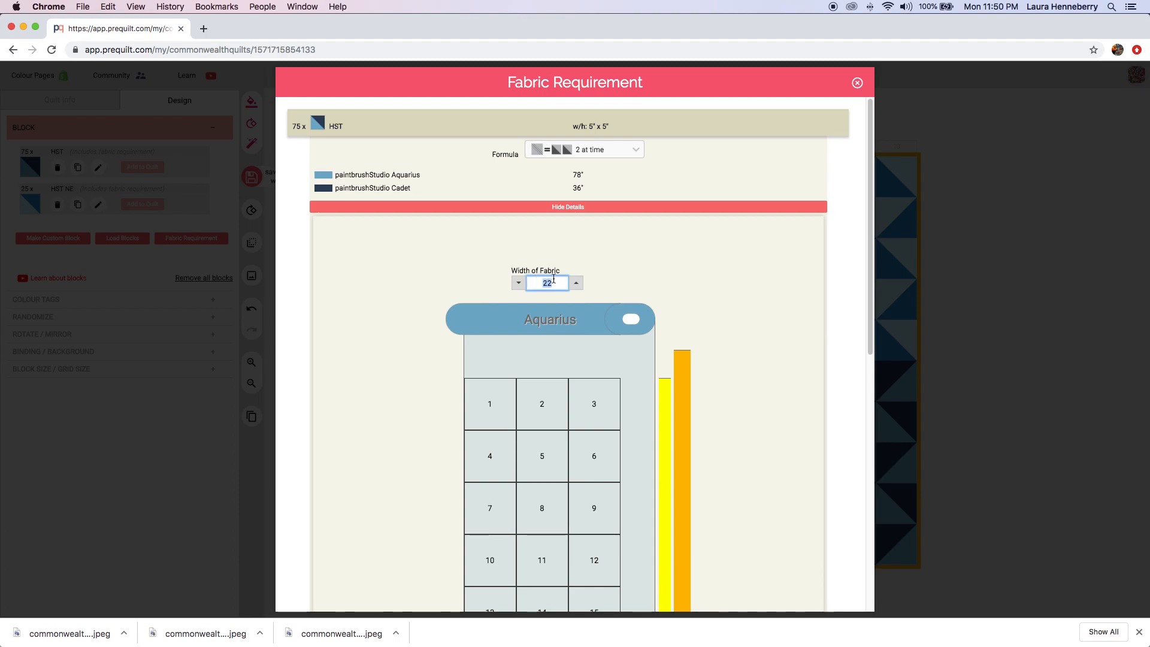
type("42")
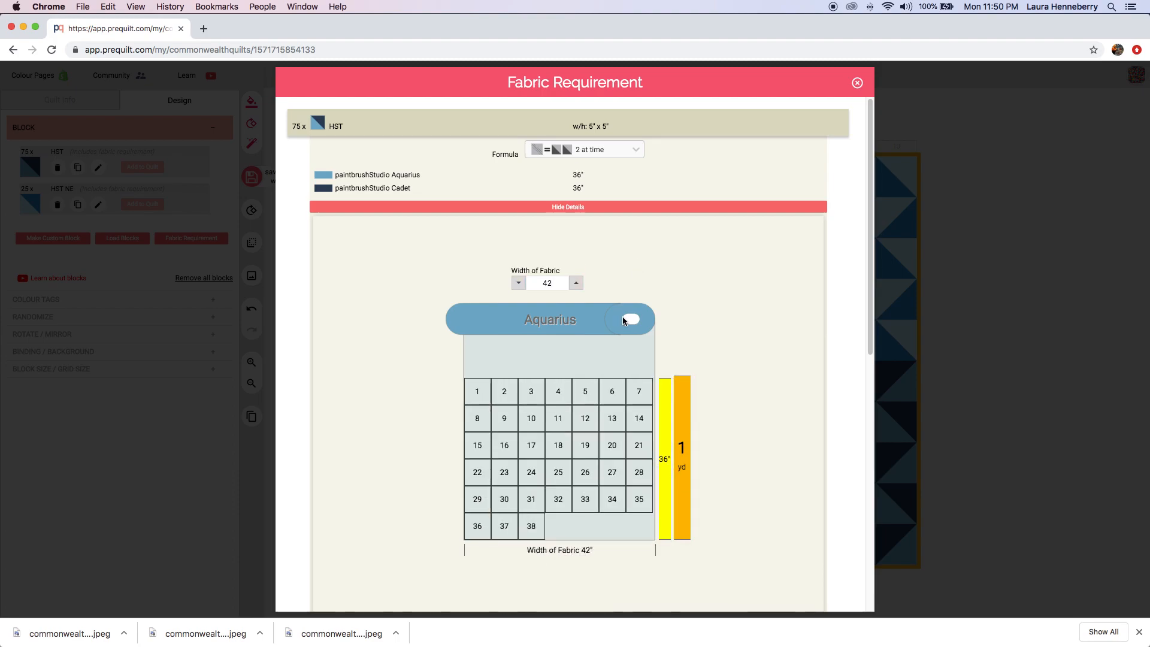
scroll(656, 417, "down", 2)
scroll(685, 407, "down", 10)
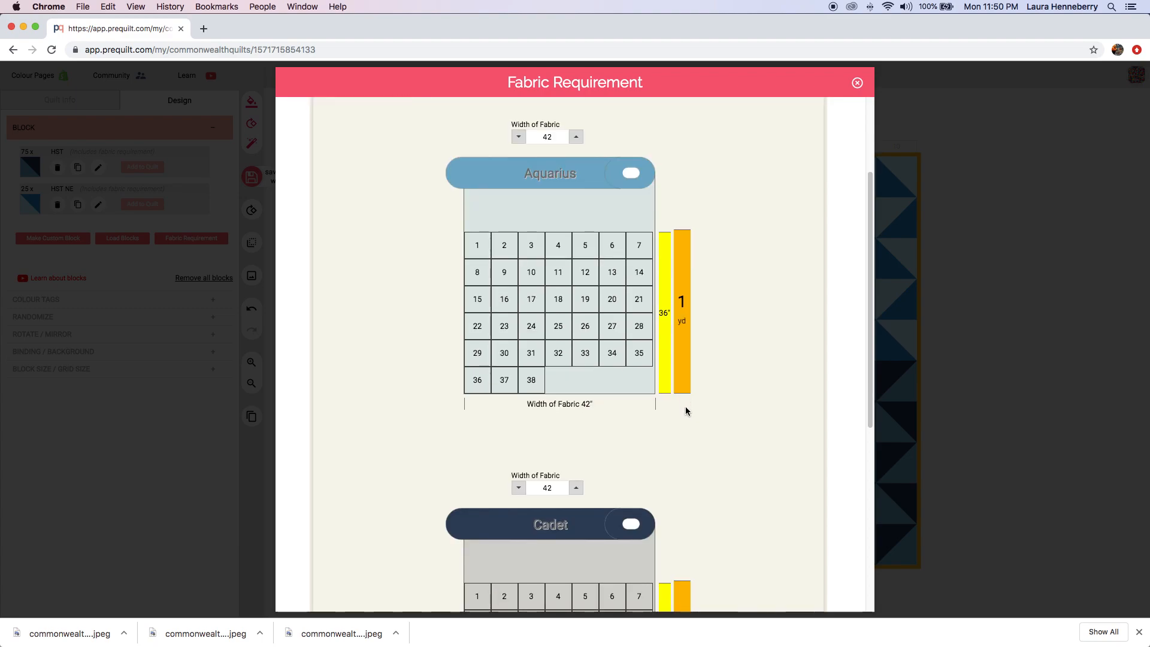
scroll(647, 342, "down", 2)
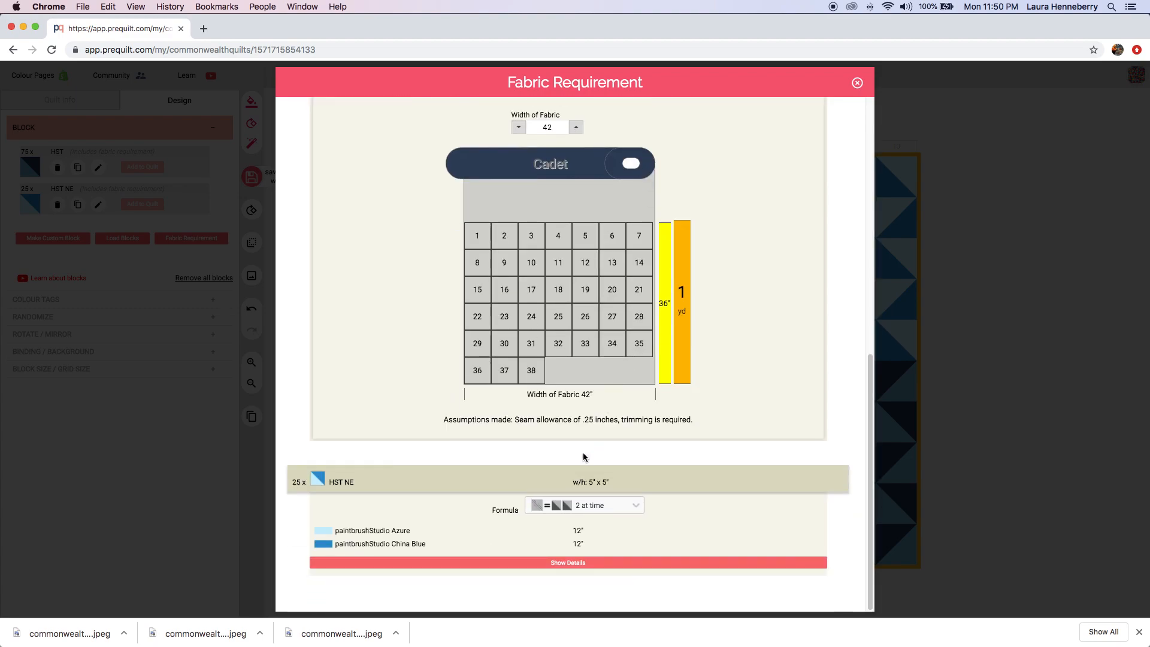
Show the HST NE block's fabric details, examine the Azure and China Blue cutting layouts, and close the fabric requirements.
left_click(535, 561)
scroll(530, 557, "down", 10)
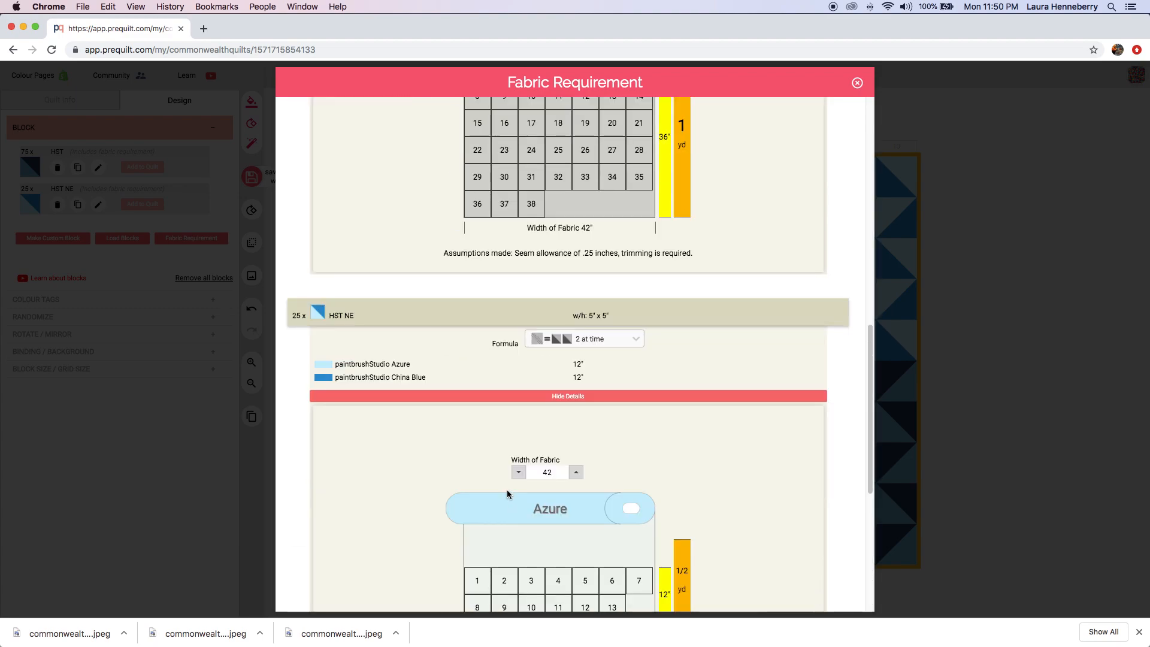
scroll(510, 467, "down", 1)
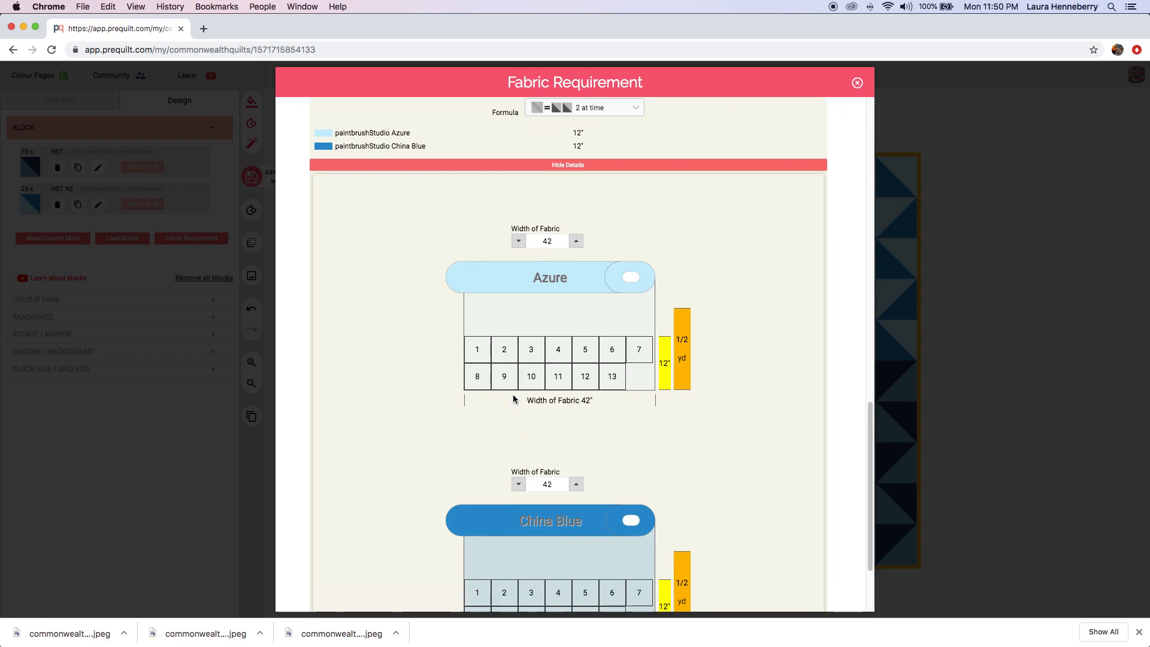
scroll(521, 293, "down", 4)
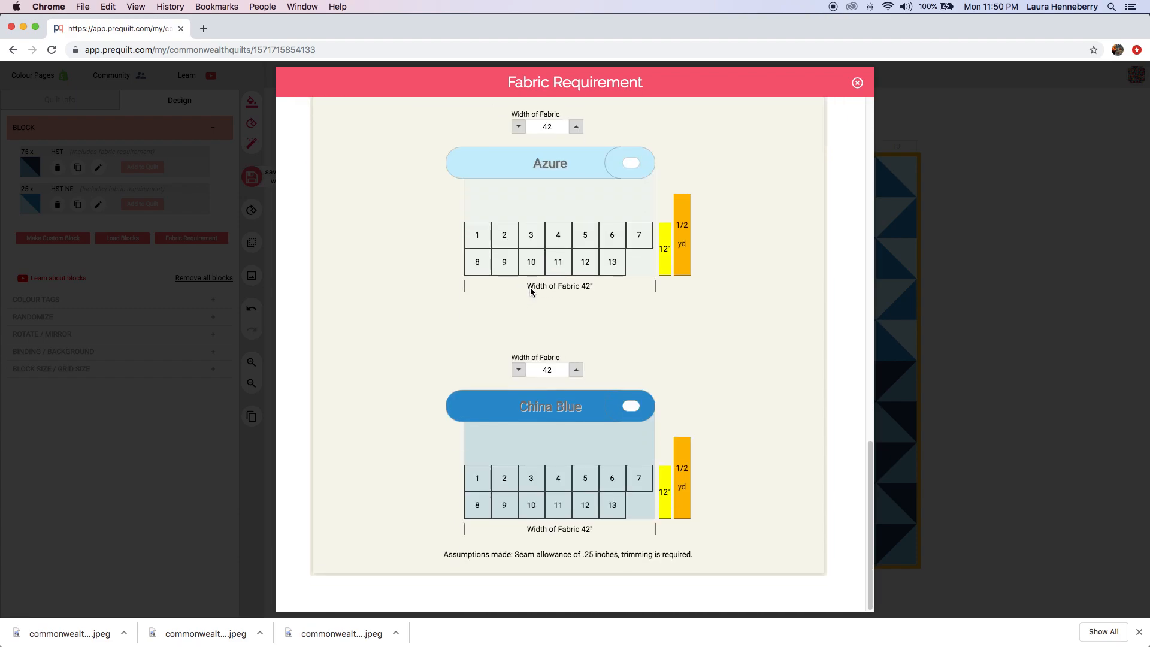
left_click(858, 84)
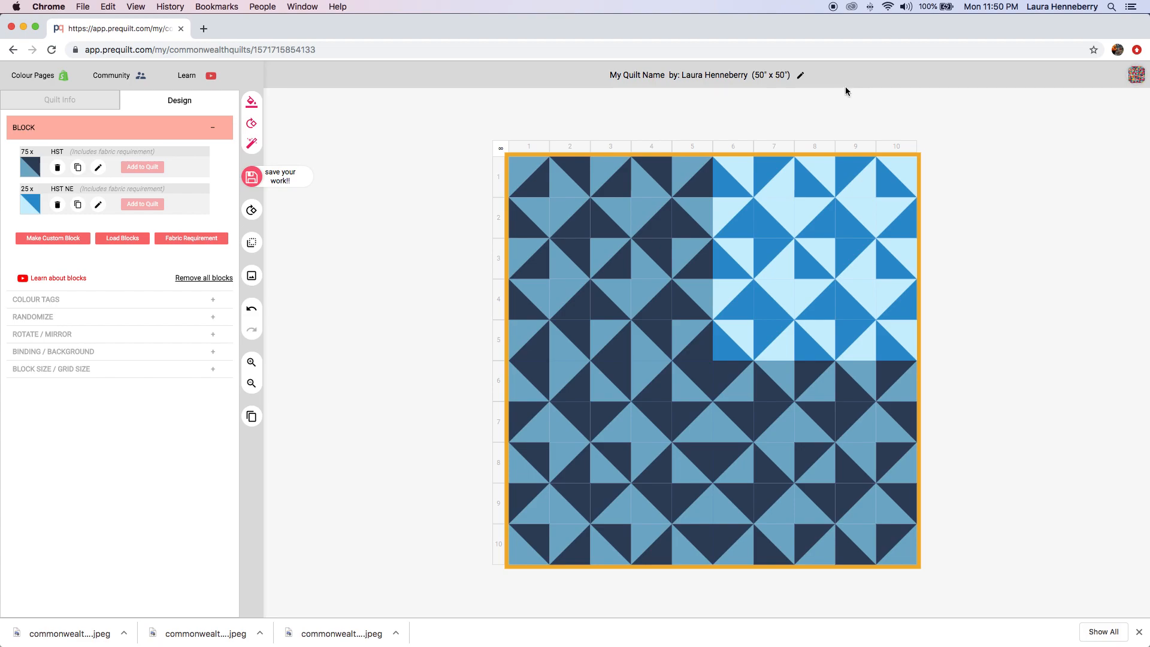
Change the quilt label to Enveloped in the general quilt info and save the quilt.
left_click(250, 175)
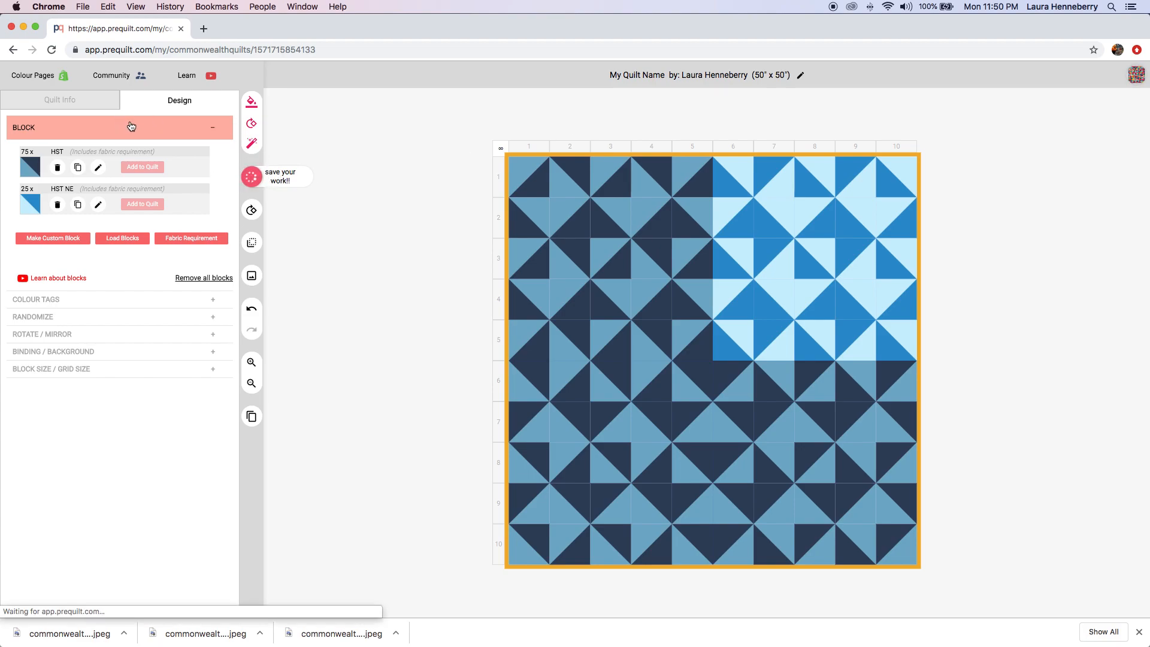
left_click(83, 102)
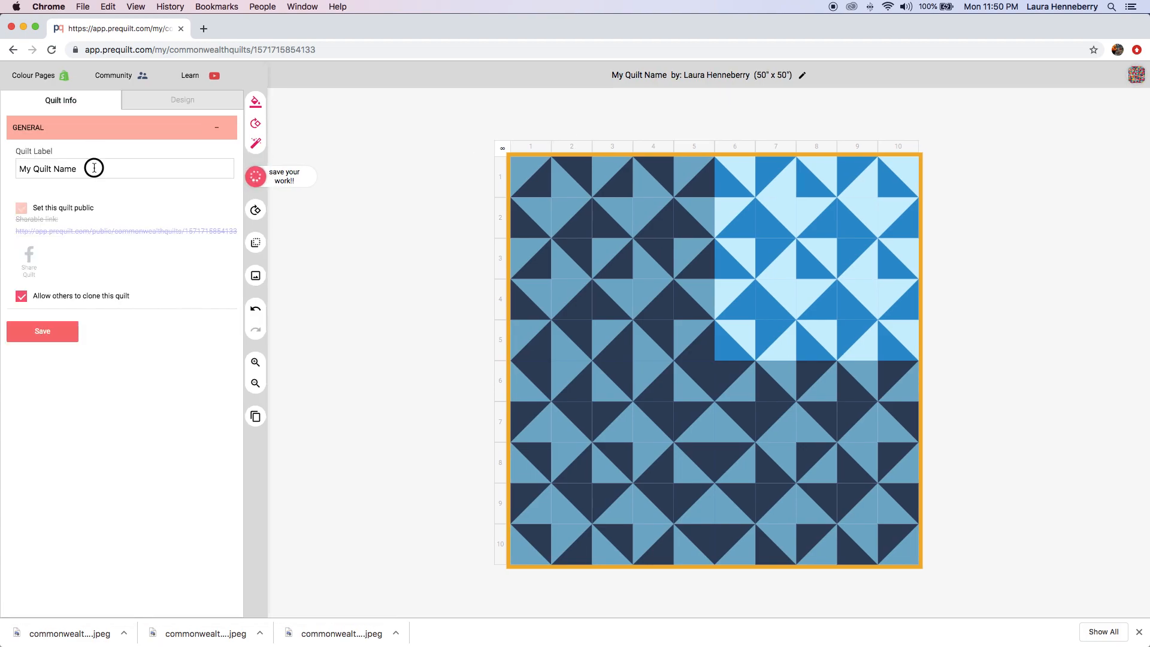
left_click_drag(93, 168, 5, 170)
type("Ev")
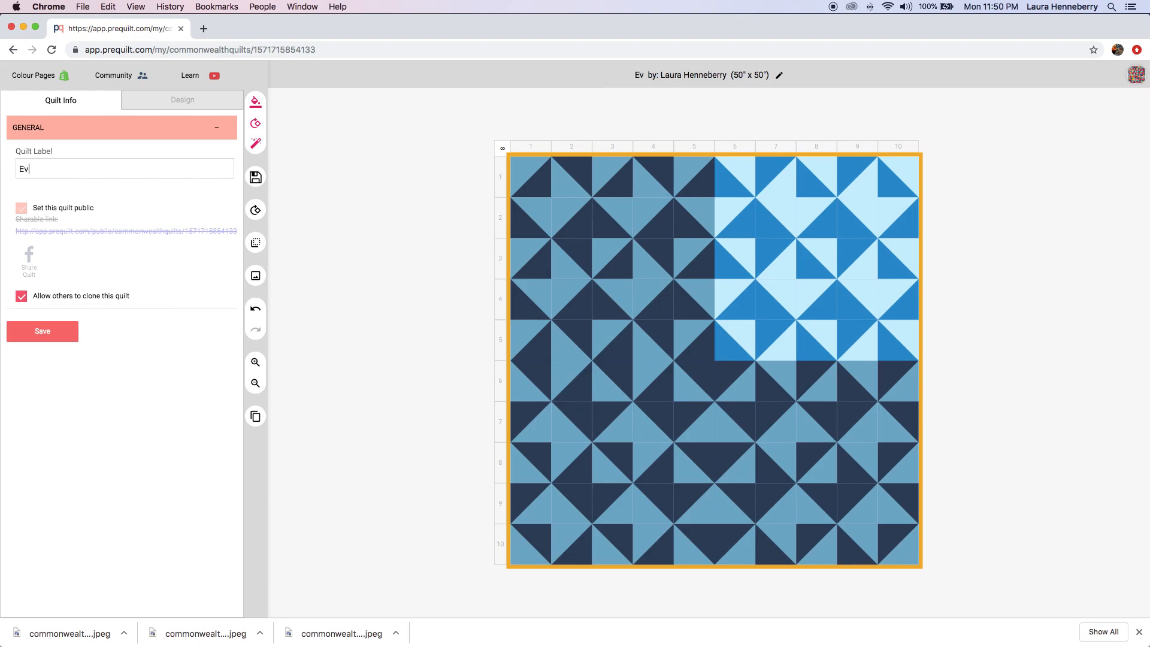
key("BackSpace")
type("nveloped")
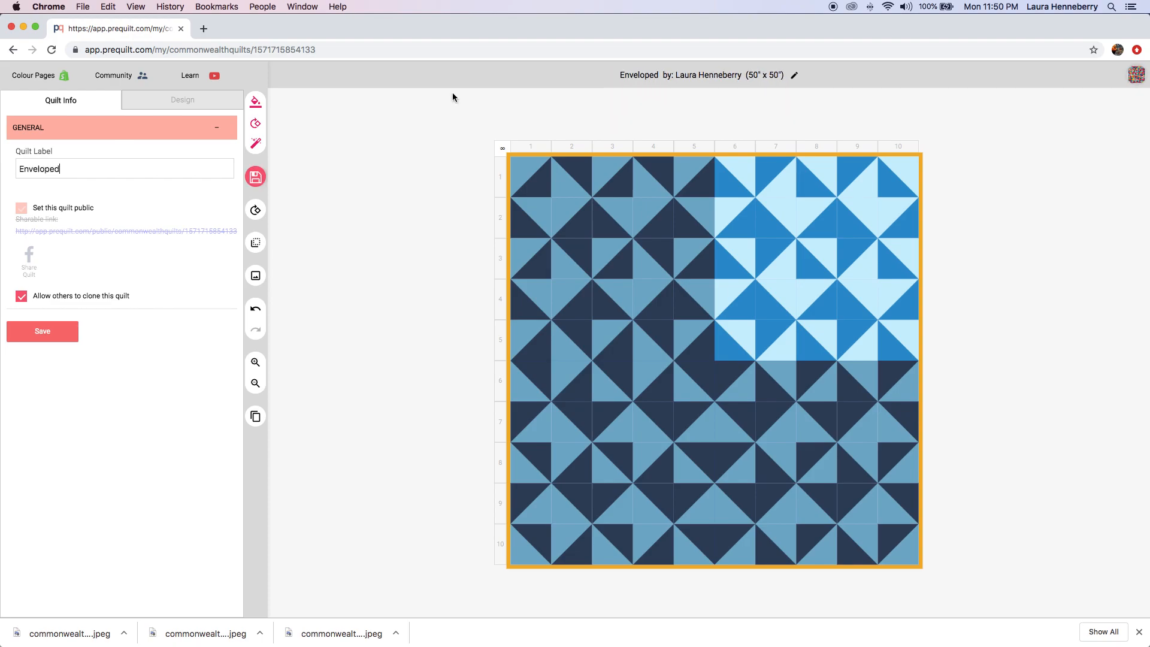
left_click(256, 177)
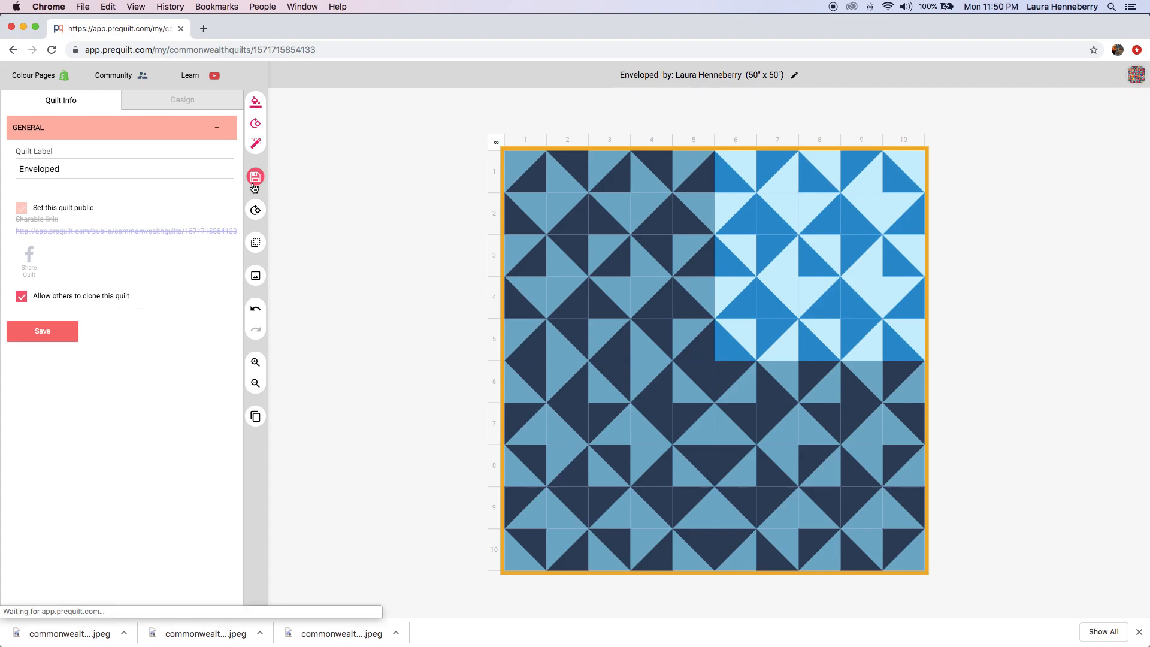
left_click(44, 330)
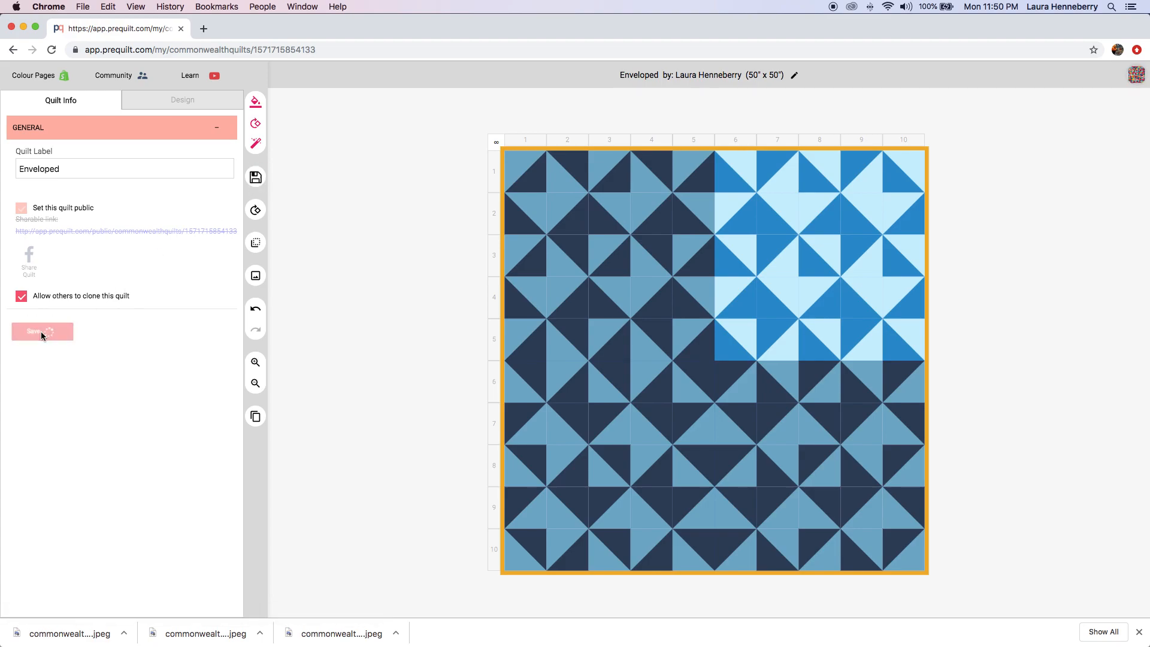